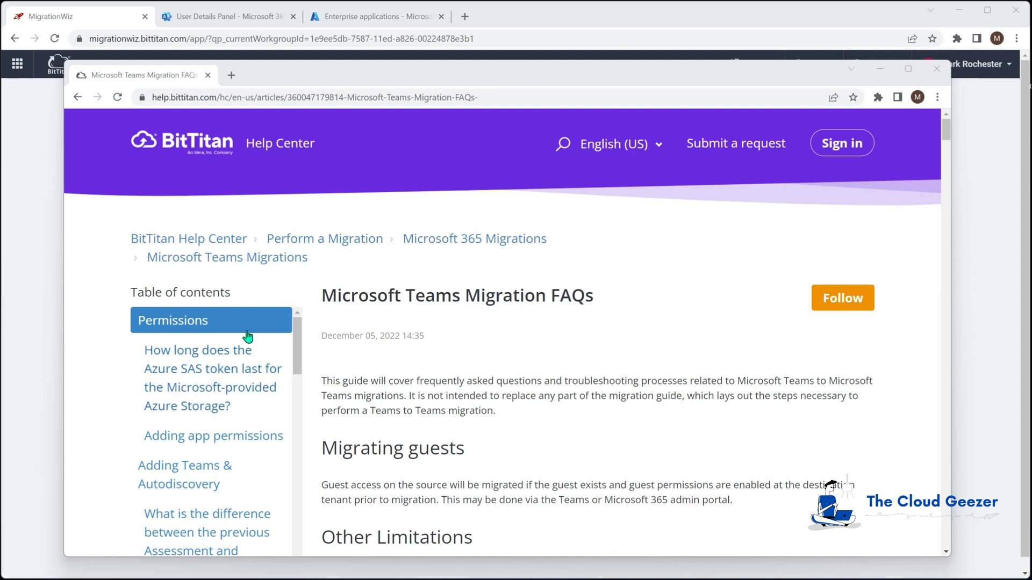
Copy the MigrationWiz-Teams-FullControl consent link from the Adding app permissions section and open a blank tab
{"action": "scroll", "coordinate": [194, 322], "scroll_direction": "down", "scroll_amount": 6}
{"action": "left_click", "coordinate": [213, 284]}
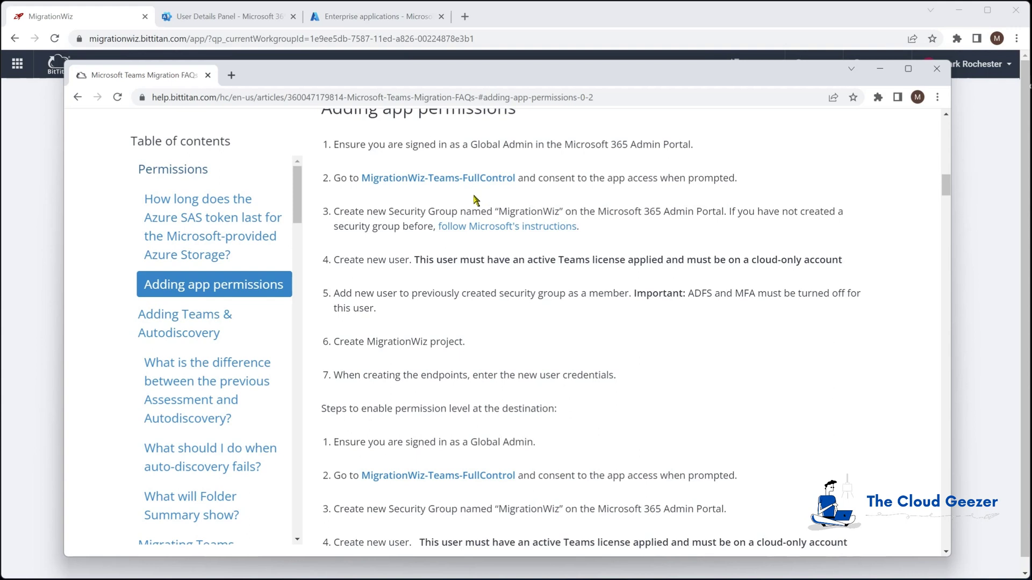
{"action": "left_click", "coordinate": [450, 178]}
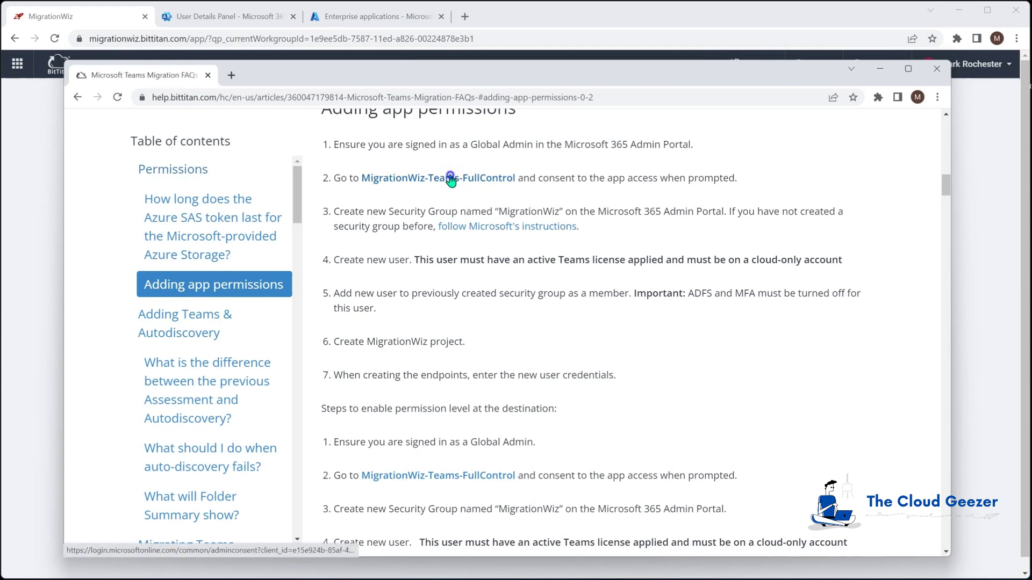
{"action": "left_click", "coordinate": [497, 252]}
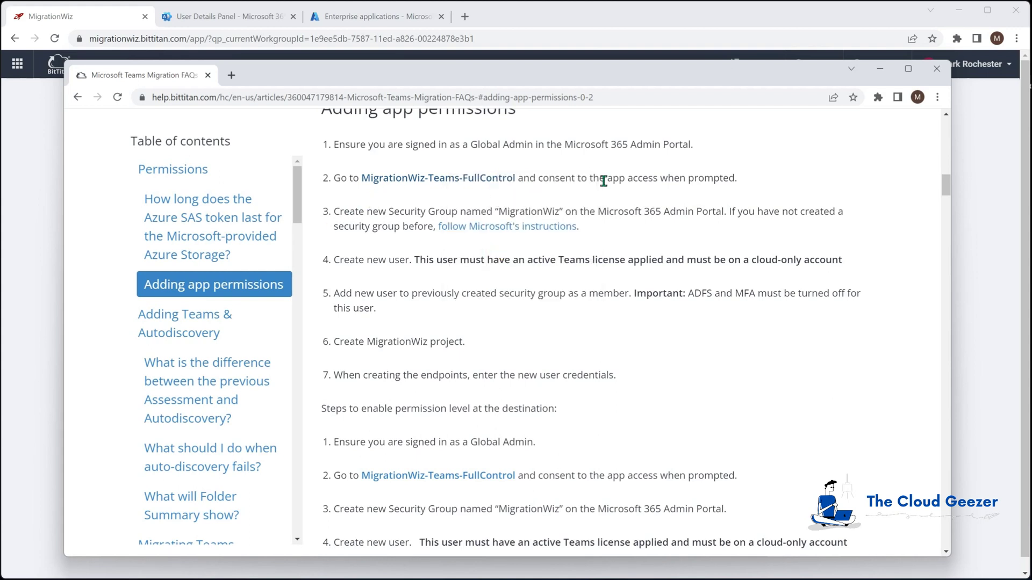
{"action": "left_click", "coordinate": [464, 16]}
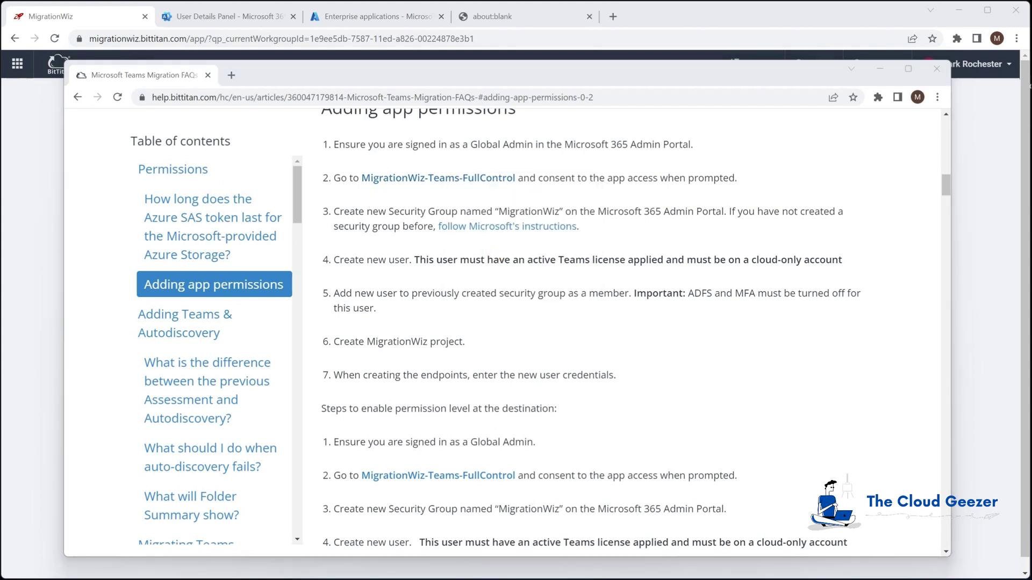
Load the copied consent link in the blank tab and accept MigrationWiz-Teams-FullControl permissions for the organization
{"action": "left_click", "coordinate": [681, 16]}
{"action": "left_click", "coordinate": [239, 16]}
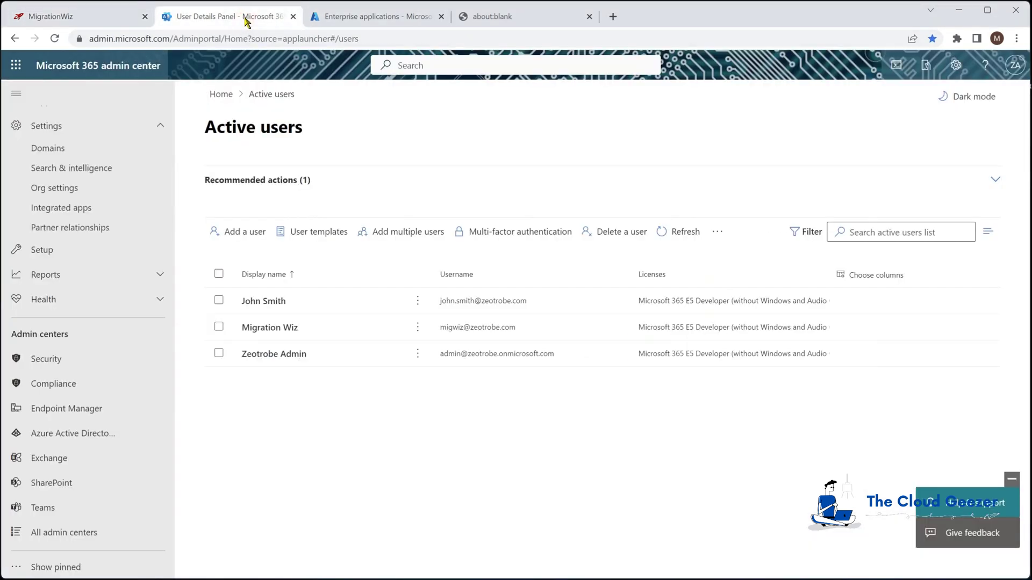
{"action": "left_click", "coordinate": [503, 17]}
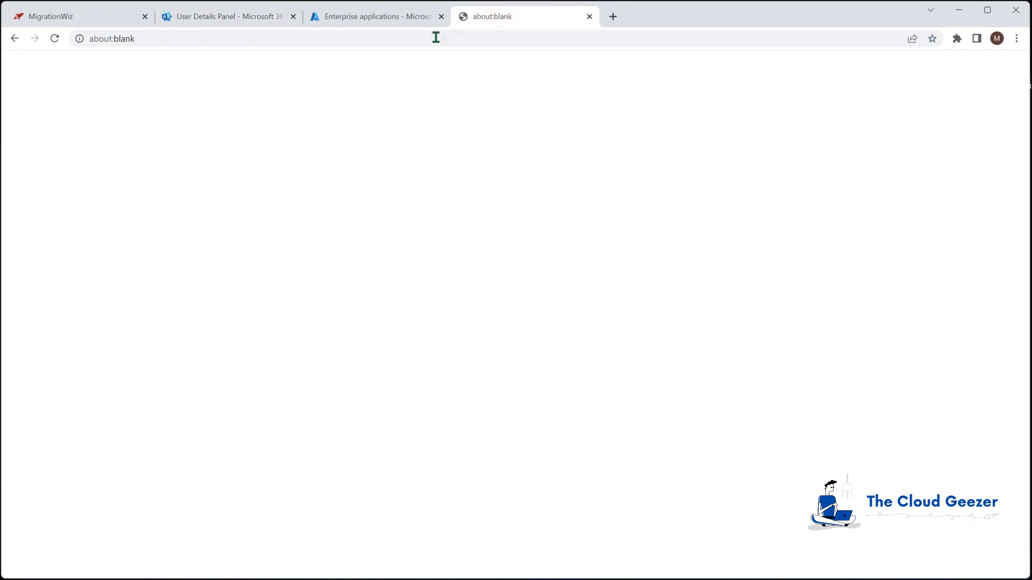
{"action": "right_click", "coordinate": [431, 38]}
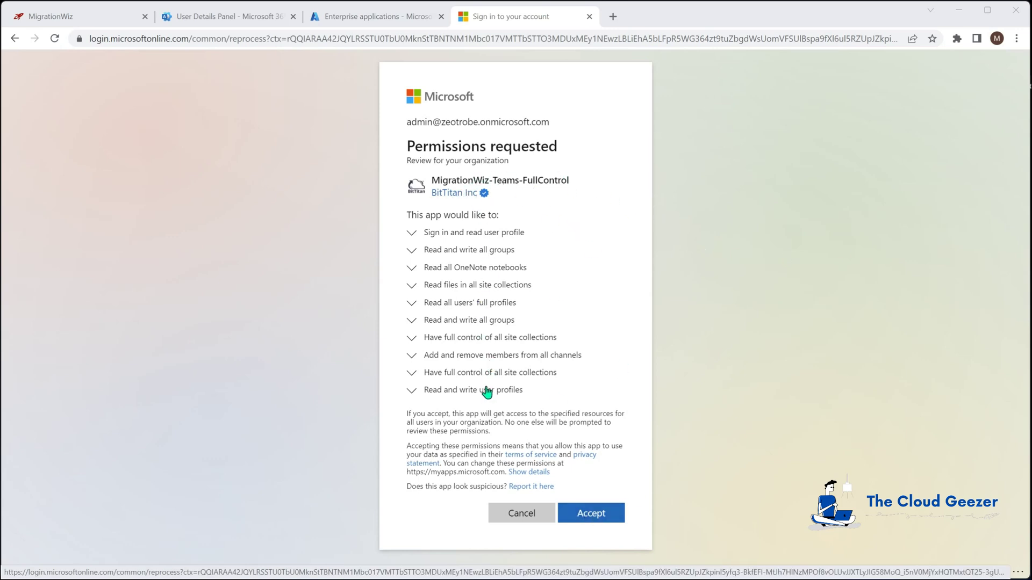
{"action": "left_click", "coordinate": [594, 517]}
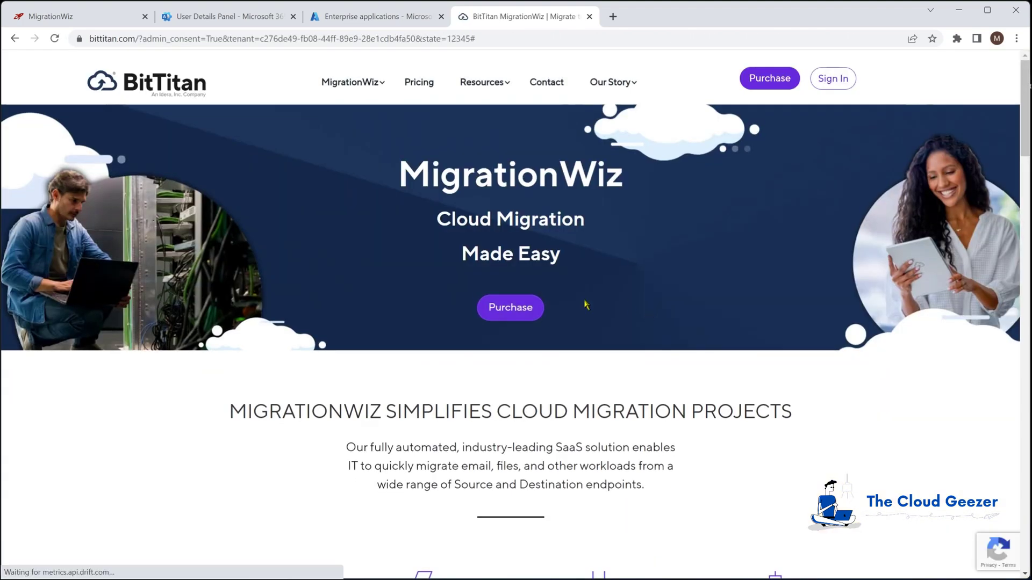
Refresh Enterprise applications to confirm MigrationWiz-Teams-FullControl is listed, then return to Active users
{"action": "left_click", "coordinate": [590, 17]}
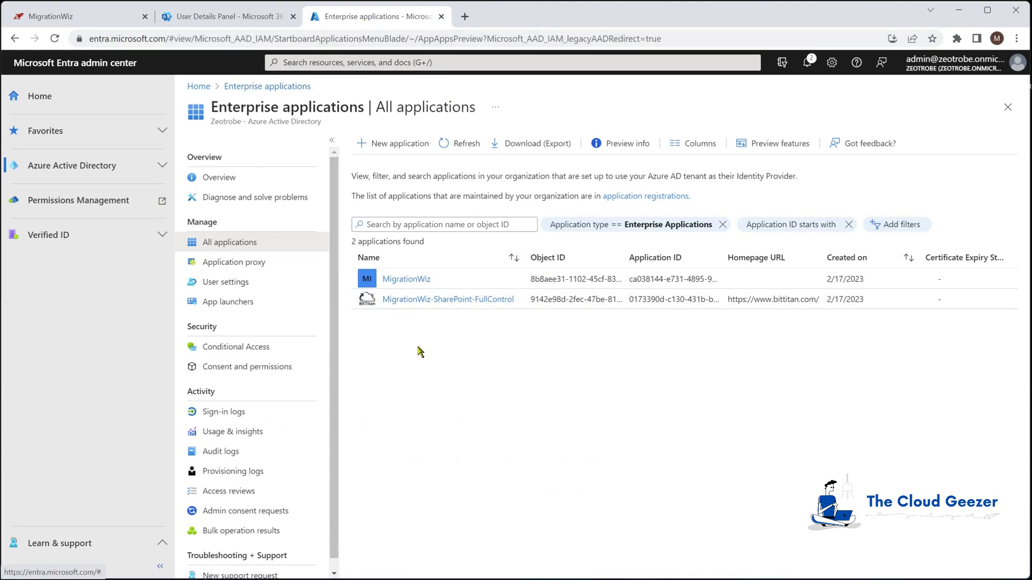
{"action": "left_click", "coordinate": [461, 146]}
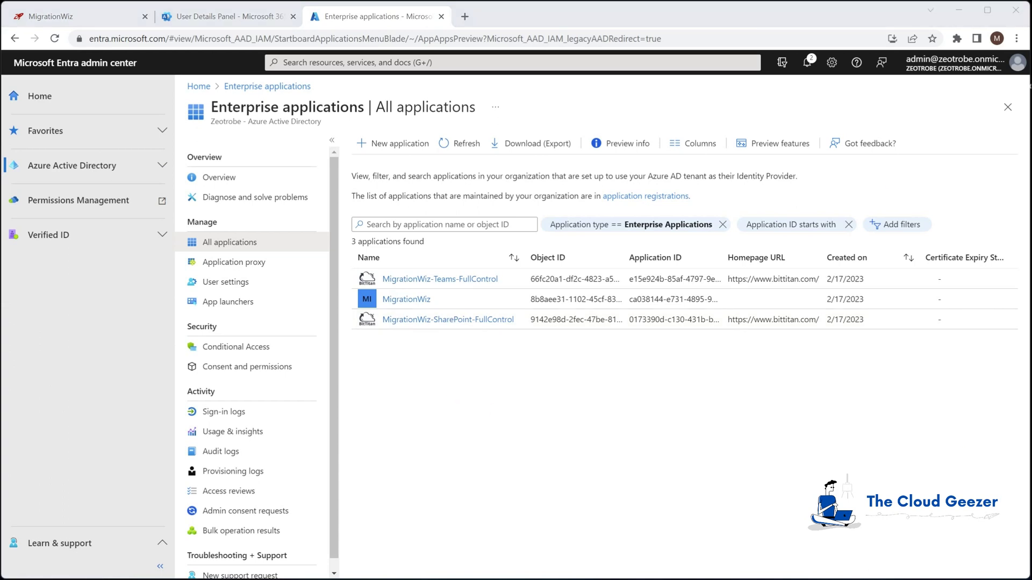
{"action": "left_click", "coordinate": [209, 18]}
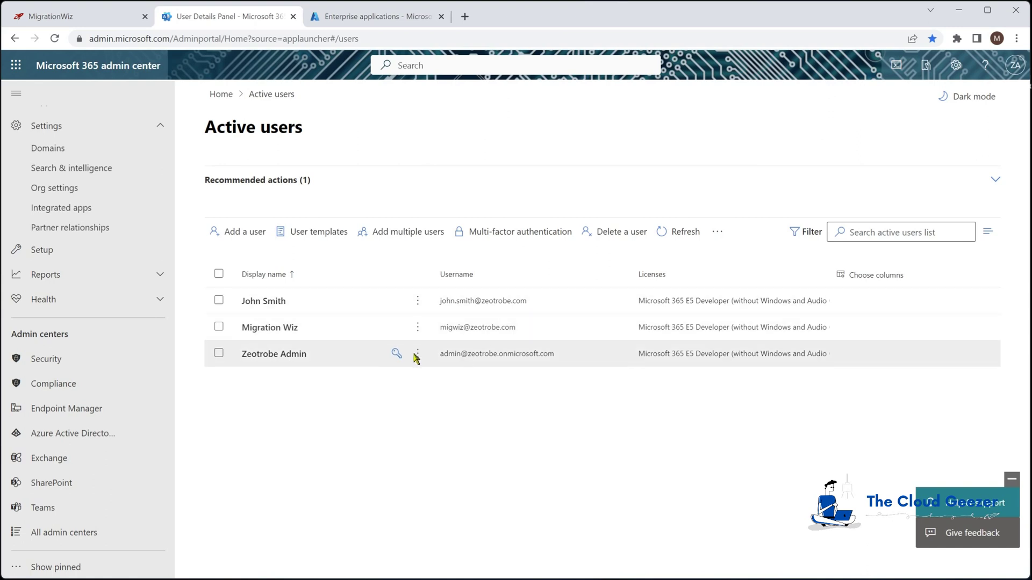
Verify the MigrationWiz security group's only member is the migration account, then return to the MigrationWiz dashboard
{"action": "scroll", "coordinate": [94, 207], "scroll_direction": "up", "scroll_amount": 3}
{"action": "scroll", "coordinate": [92, 138], "scroll_direction": "up", "scroll_amount": 1}
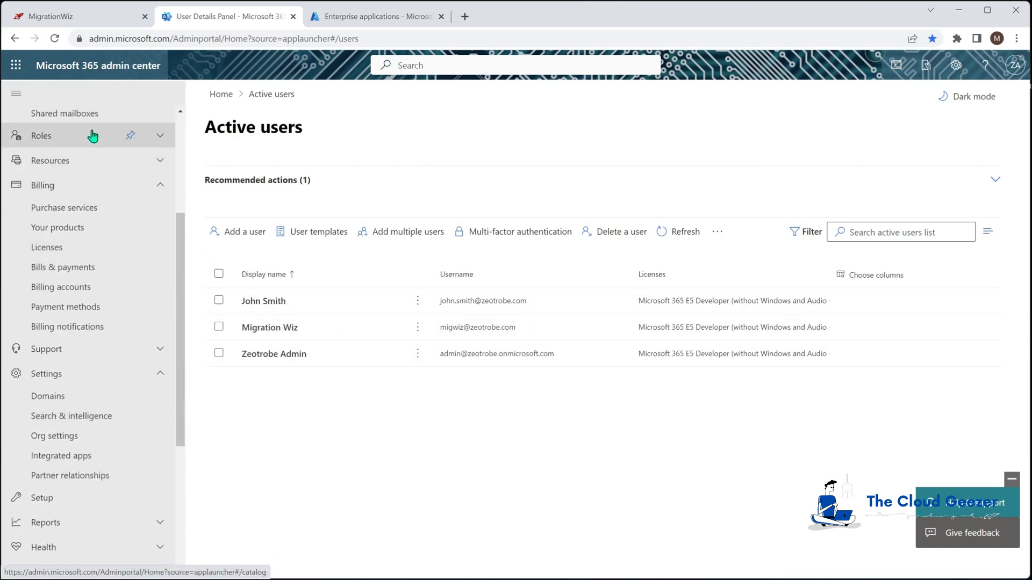
{"action": "scroll", "coordinate": [96, 185], "scroll_direction": "up", "scroll_amount": 4}
{"action": "left_click", "coordinate": [74, 260]}
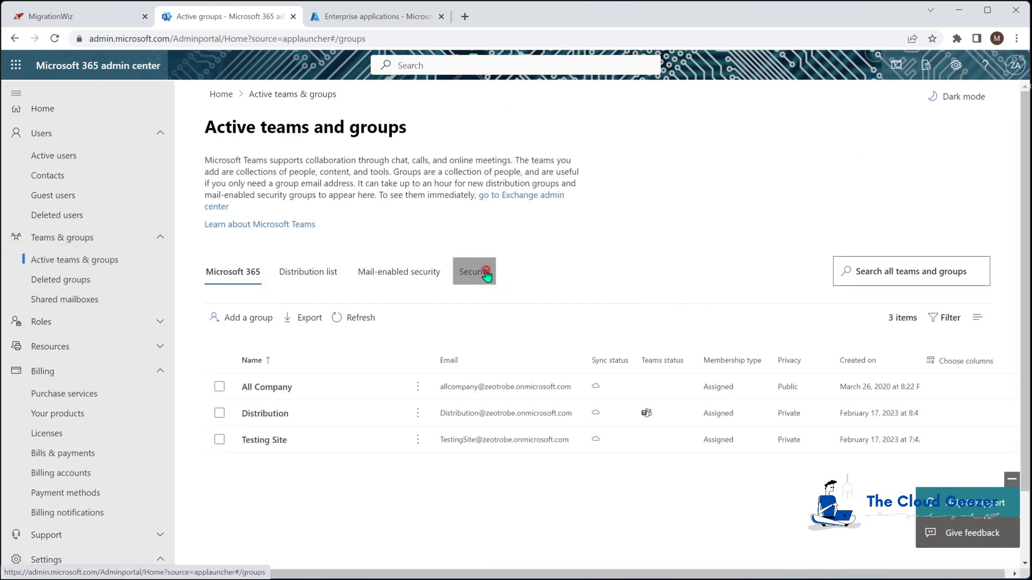
{"action": "left_click", "coordinate": [485, 273]}
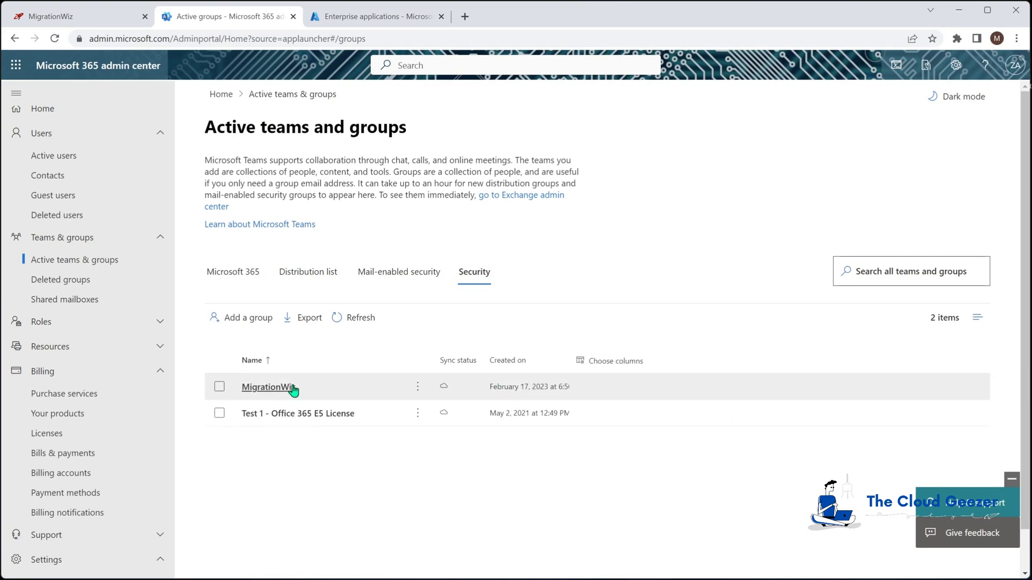
{"action": "left_click", "coordinate": [262, 387]}
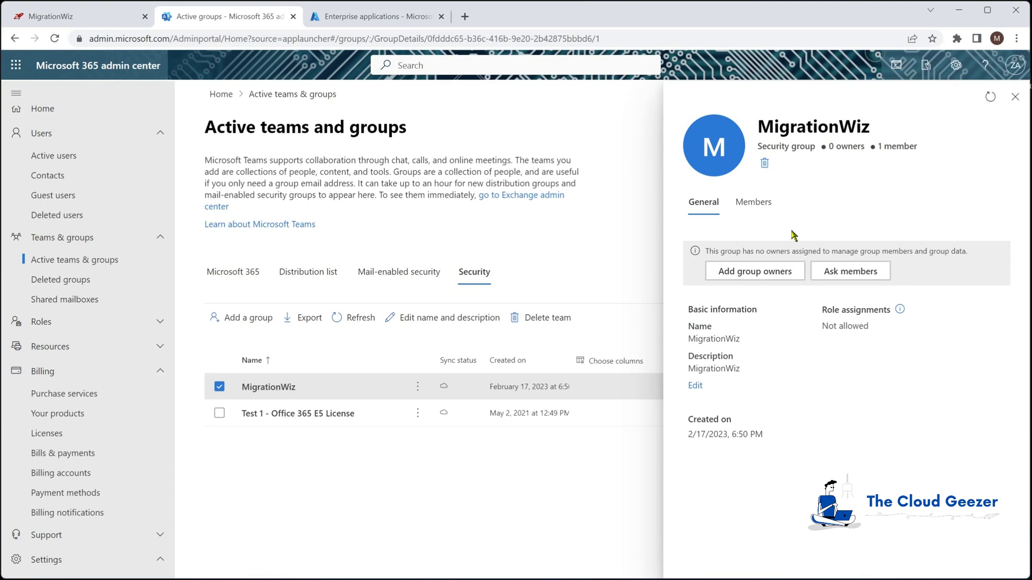
{"action": "left_click", "coordinate": [752, 203]}
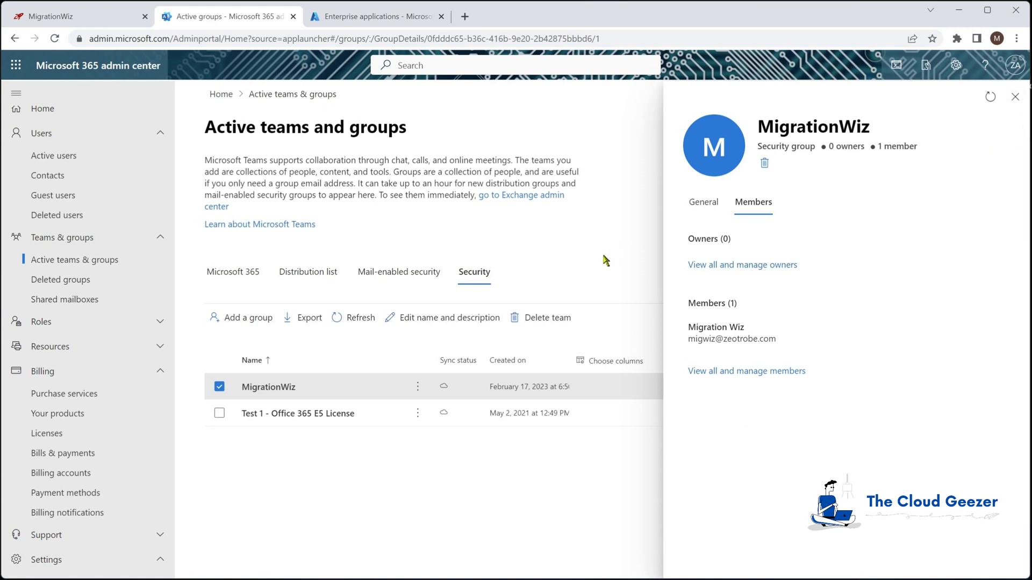
{"action": "left_click", "coordinate": [1015, 97]}
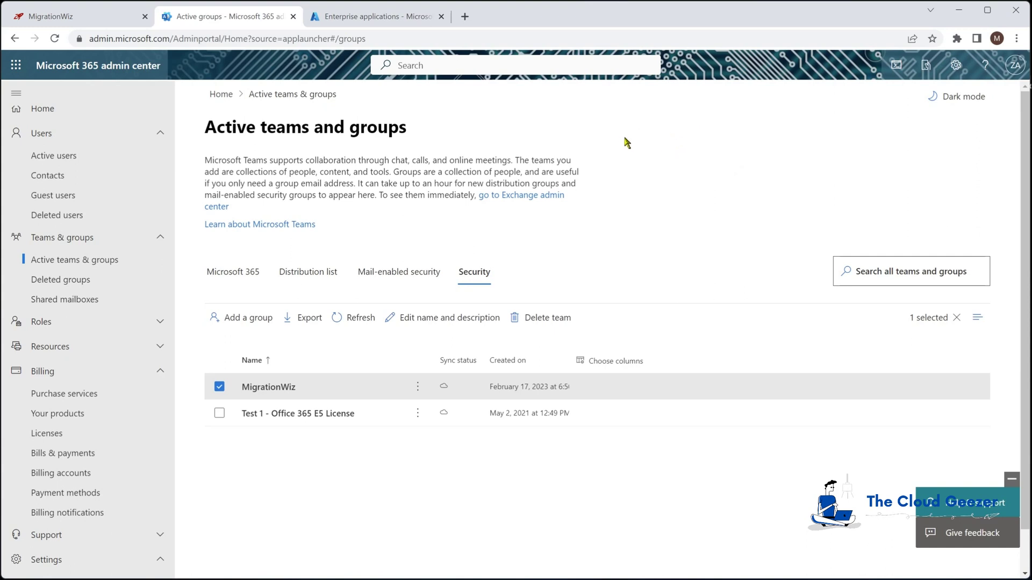
{"action": "left_click", "coordinate": [107, 18]}
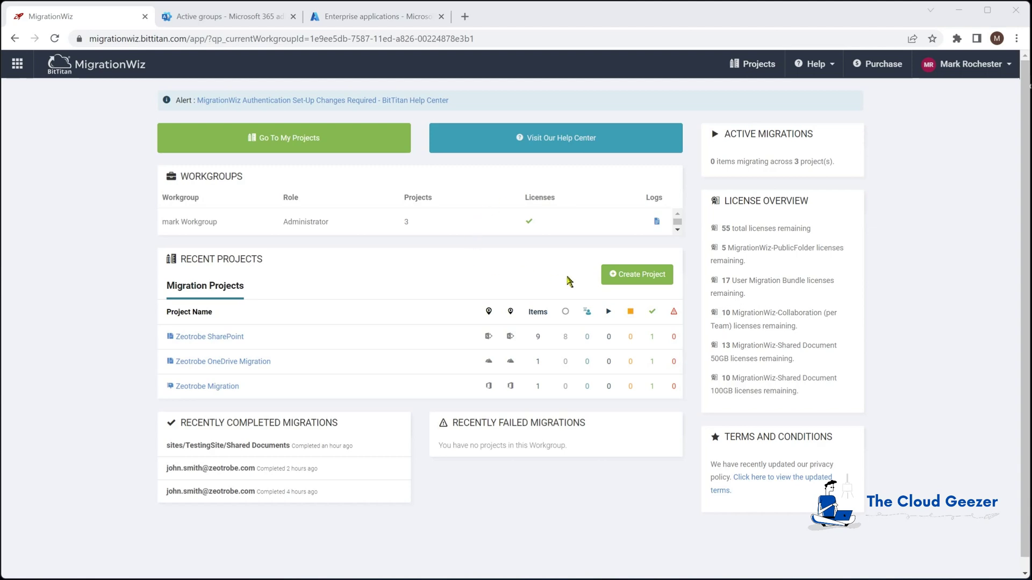
Create a Collaboration Project named Zeotrobe Teams for customer Zeotrobe
{"action": "left_click", "coordinate": [627, 276]}
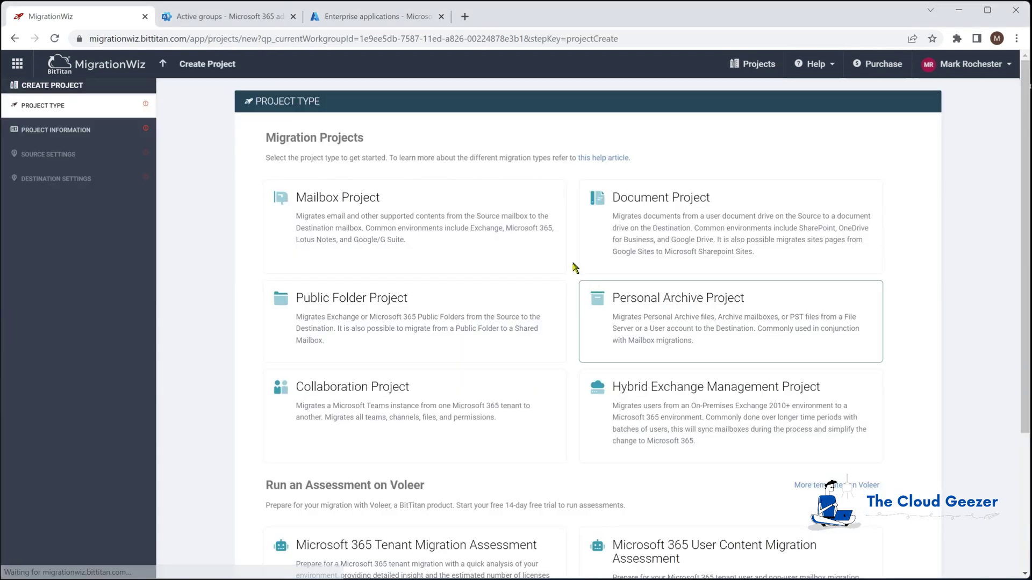
{"action": "left_click", "coordinate": [372, 403]}
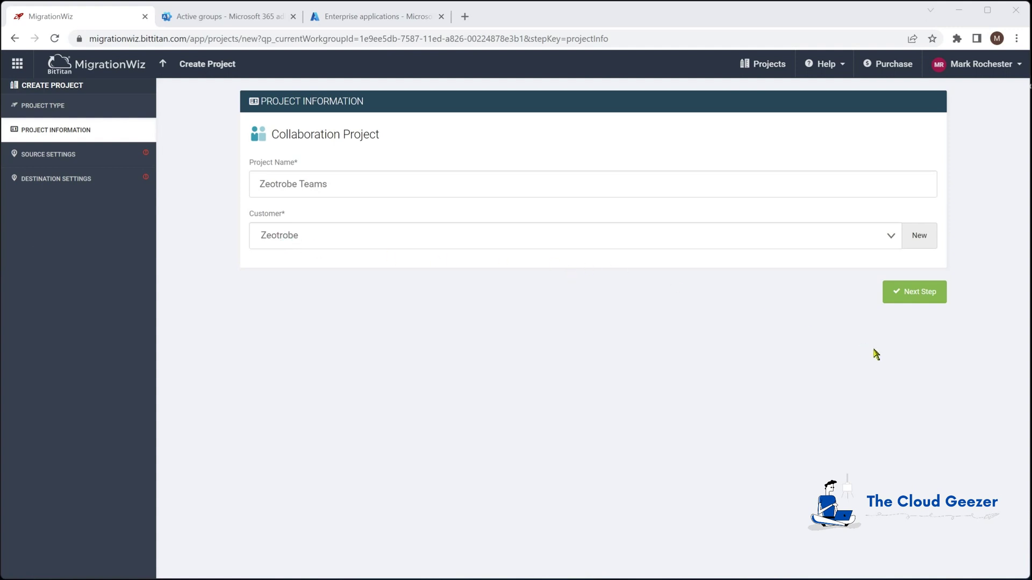
{"action": "left_click", "coordinate": [910, 294]}
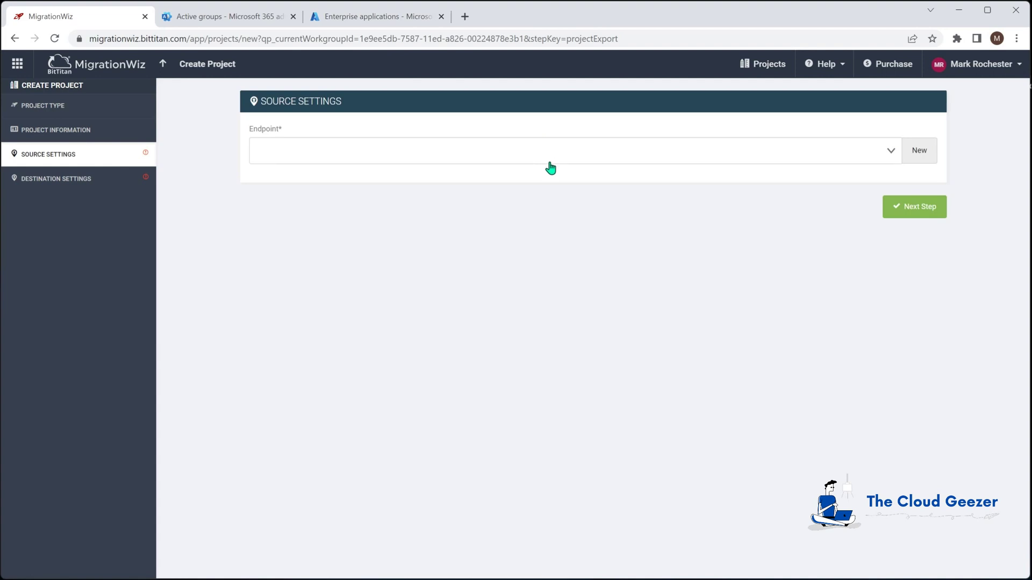
Add source endpoint Zeotrobe M365 Teams with the migration account's username and password
{"action": "left_click", "coordinate": [916, 150]}
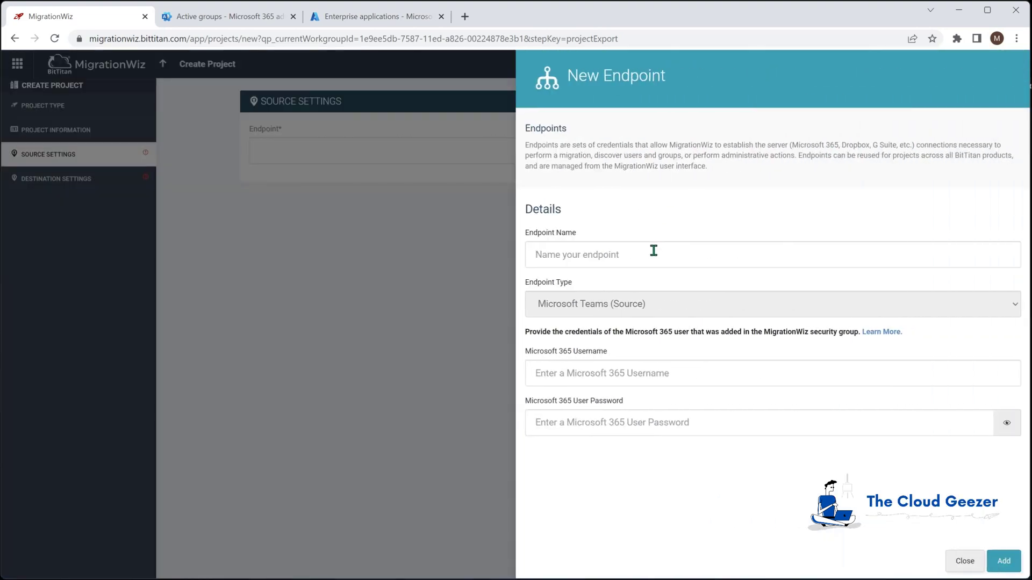
{"action": "type", "text": "Zeotrobe M365 Teams"}
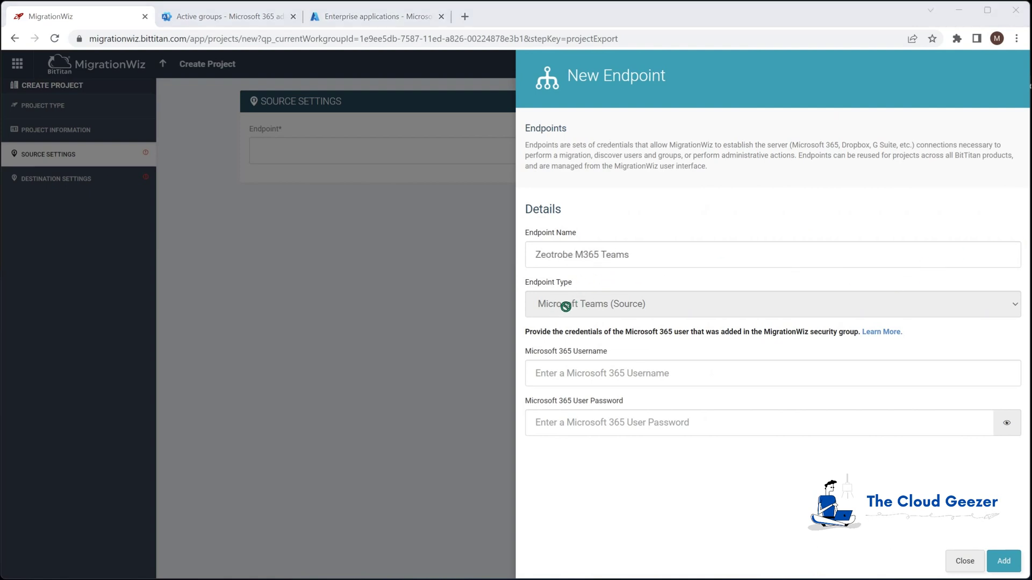
{"action": "left_click", "coordinate": [577, 373]}
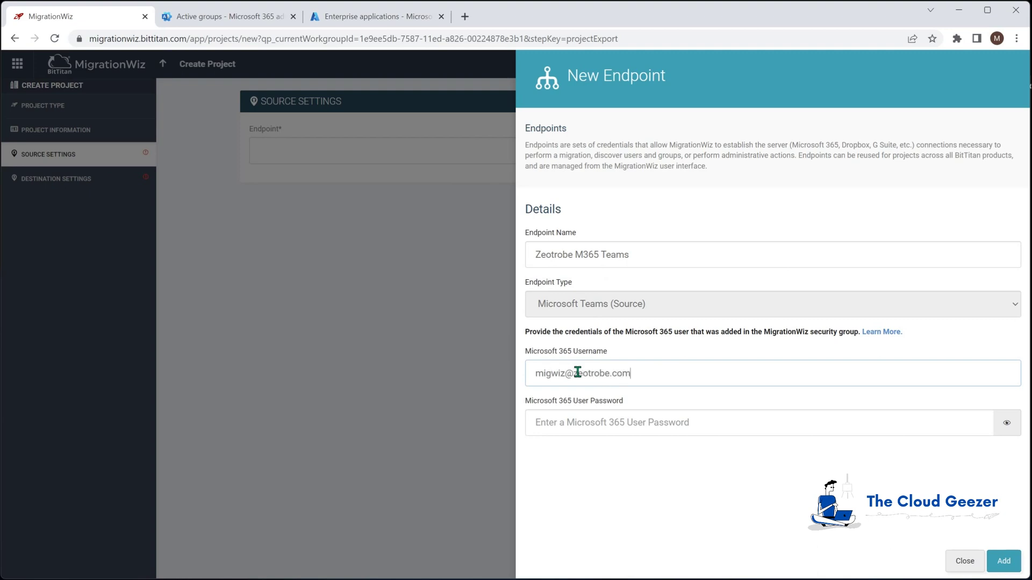
{"action": "left_click", "coordinate": [590, 423]}
{"action": "type", "text": "*"}
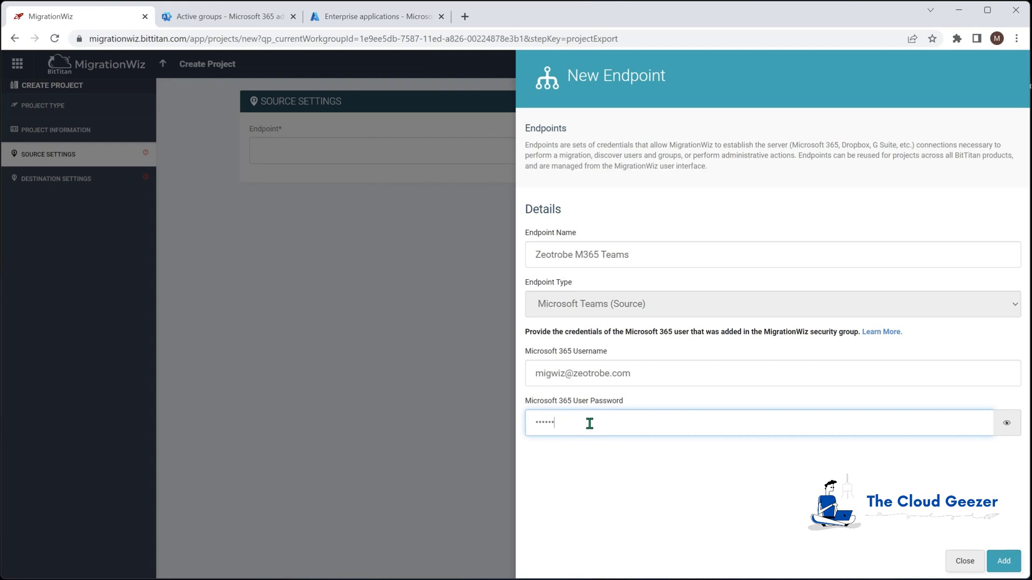
{"action": "left_click", "coordinate": [1004, 561]}
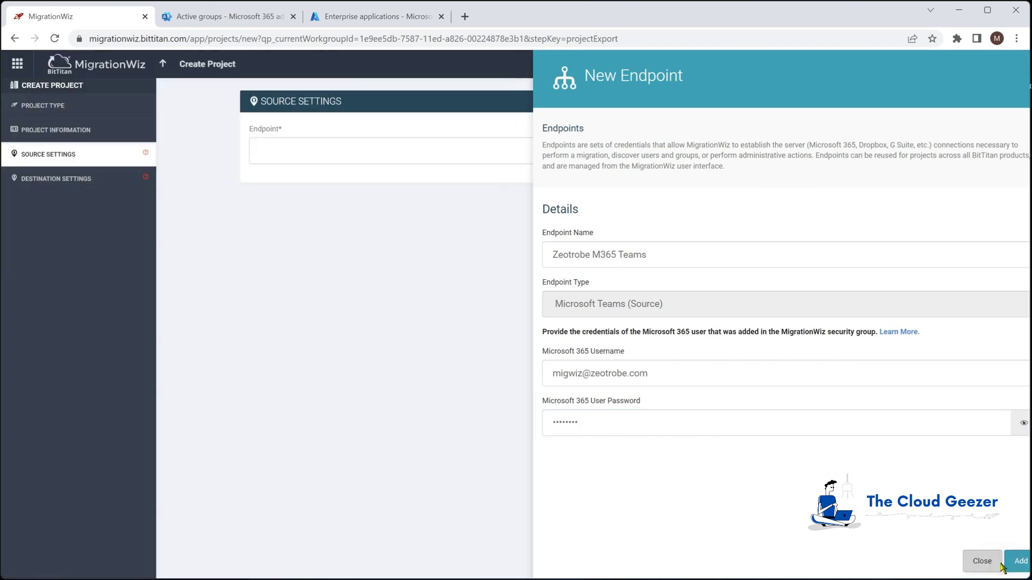
{"action": "left_click", "coordinate": [921, 310]}
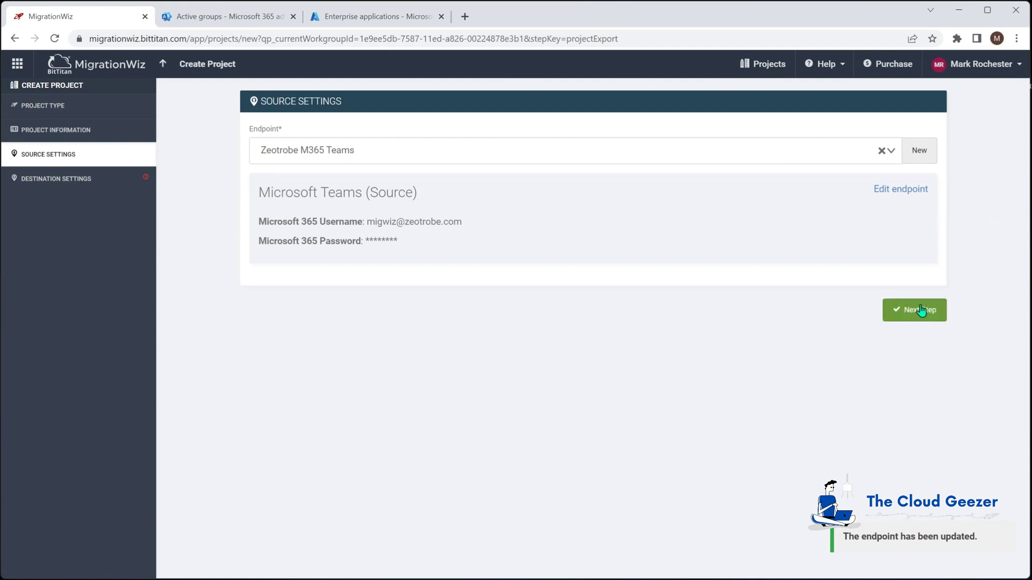
Name a new destination endpoint Planeium M365 Teams with type Microsoft Teams (Destination)
{"action": "left_click", "coordinate": [917, 154]}
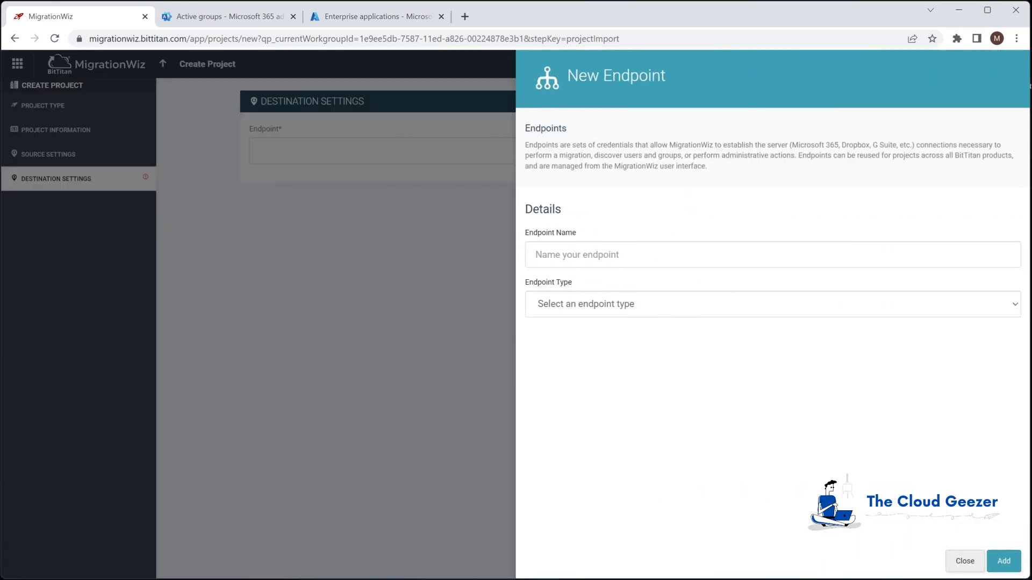
{"action": "type", "text": "Planeium M365 Teams"}
{"action": "left_click", "coordinate": [579, 310]}
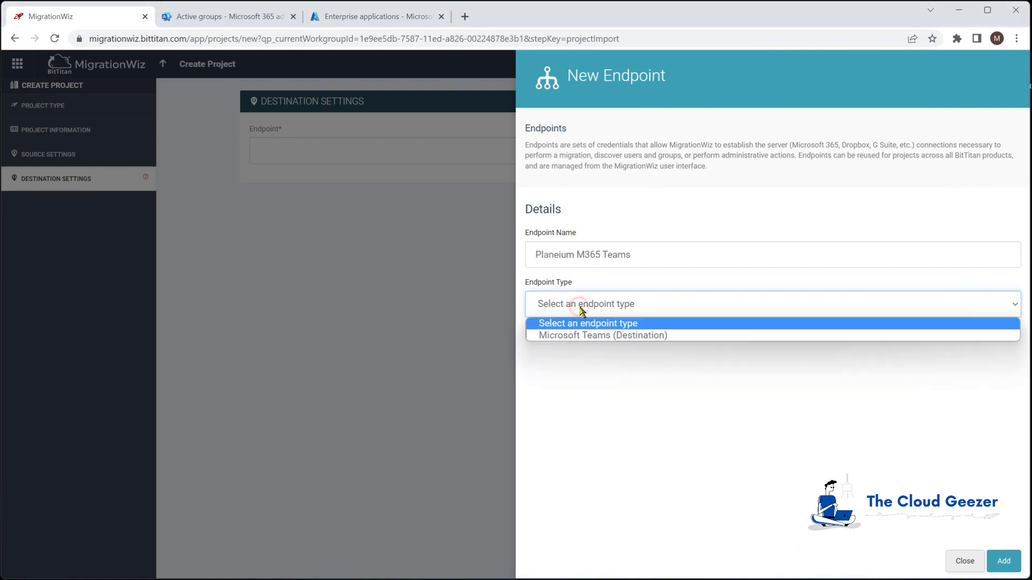
{"action": "left_click", "coordinate": [592, 336]}
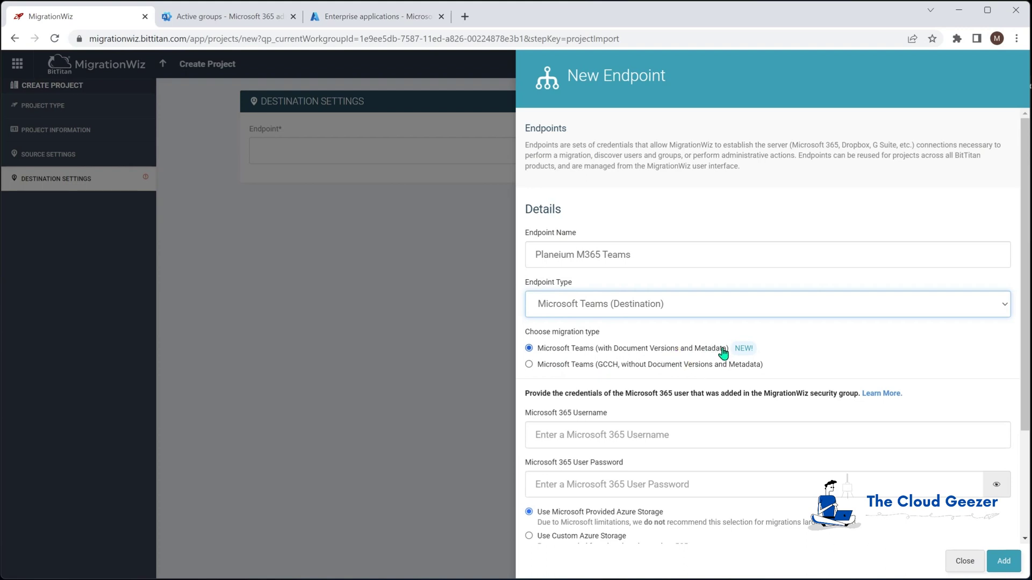
Enter the Microsoft 365 username and password, add the endpoint, and save the project
{"action": "left_click", "coordinate": [594, 434]}
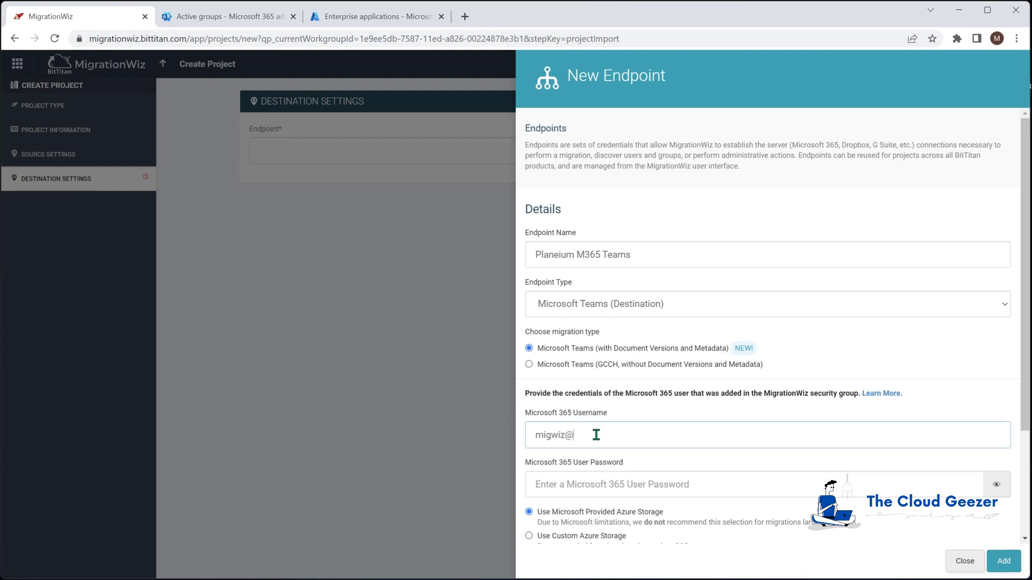
{"action": "key", "text": "Tab"}
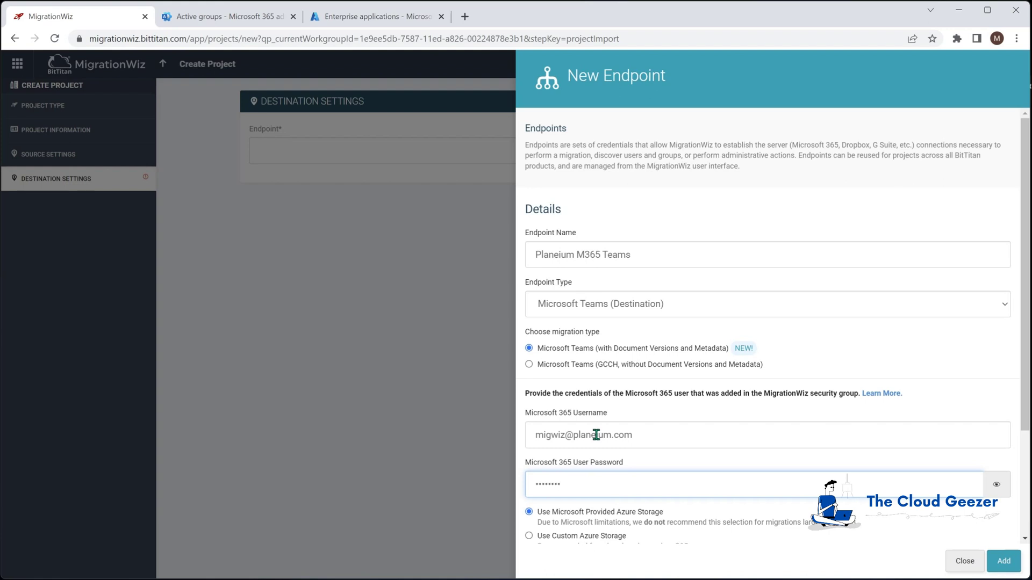
{"action": "scroll", "coordinate": [719, 486], "scroll_direction": "down", "scroll_amount": 1}
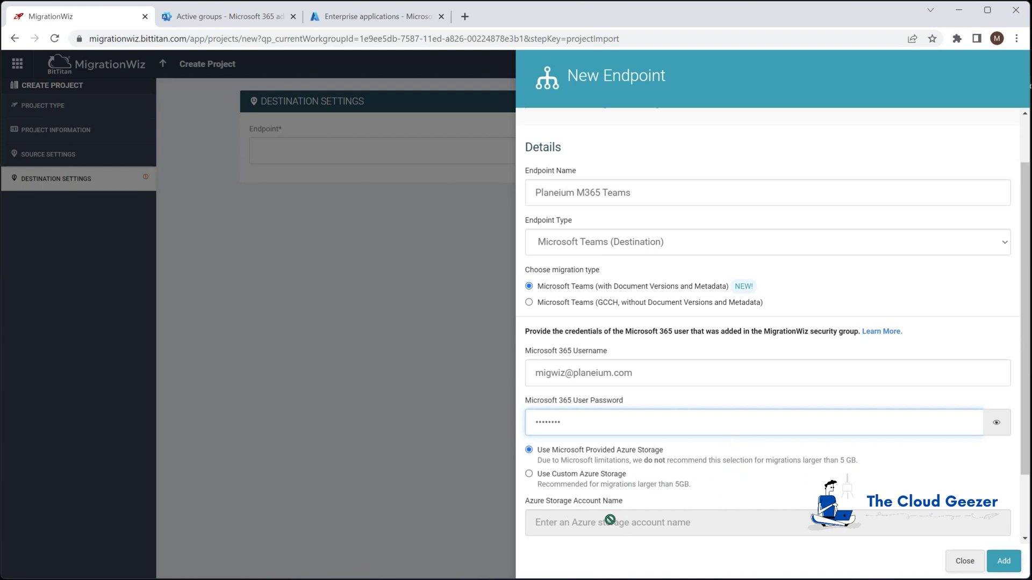
{"action": "scroll", "coordinate": [621, 514], "scroll_direction": "down", "scroll_amount": 1}
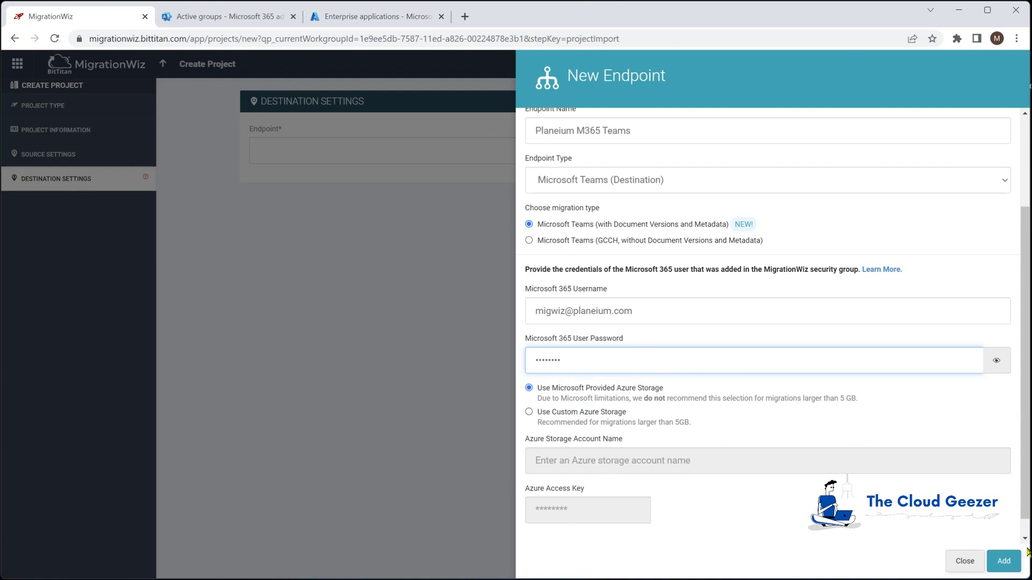
{"action": "left_click", "coordinate": [1004, 563]}
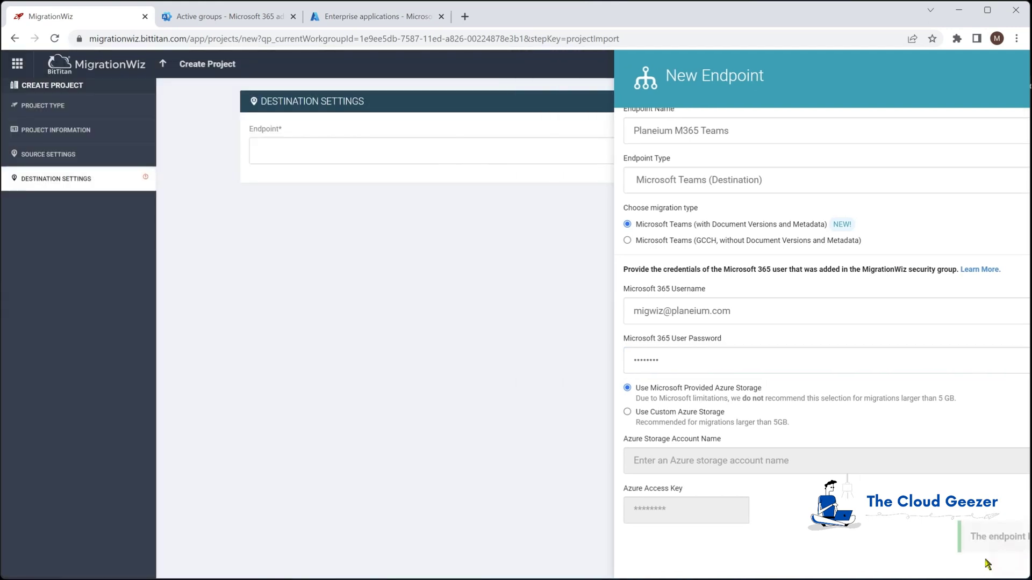
{"action": "left_click", "coordinate": [886, 317]}
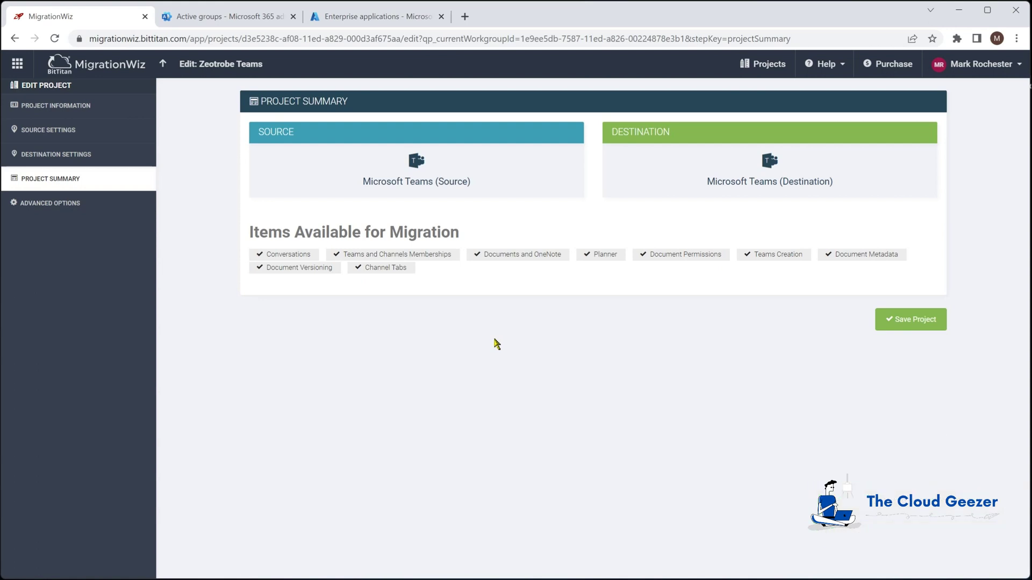
Save the Zeotrobe Teams project from its Project Summary page
{"action": "left_click", "coordinate": [913, 322]}
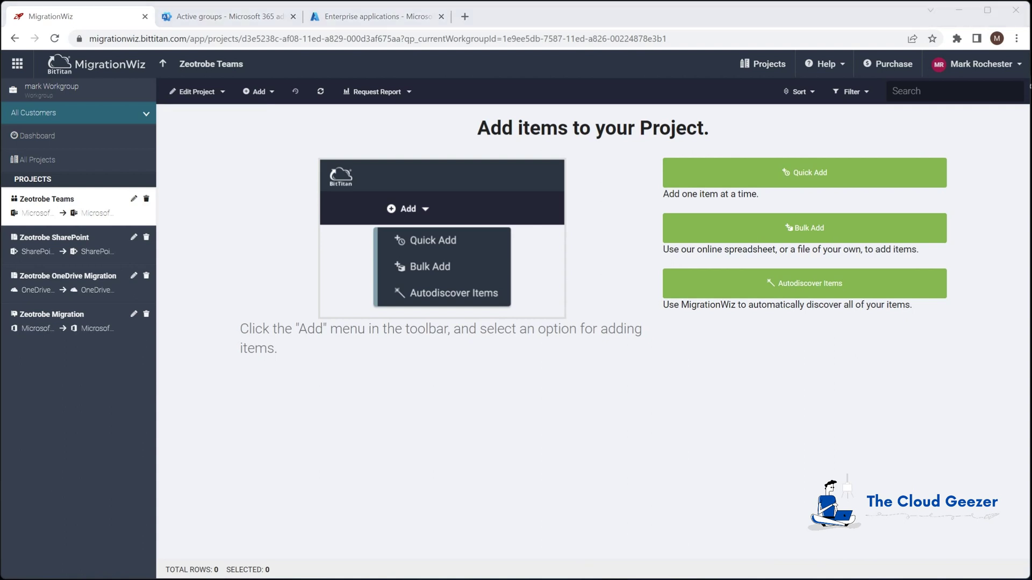
Autodiscover source teams and import the discovered Distribution team as a project item
{"action": "left_click", "coordinate": [737, 281]}
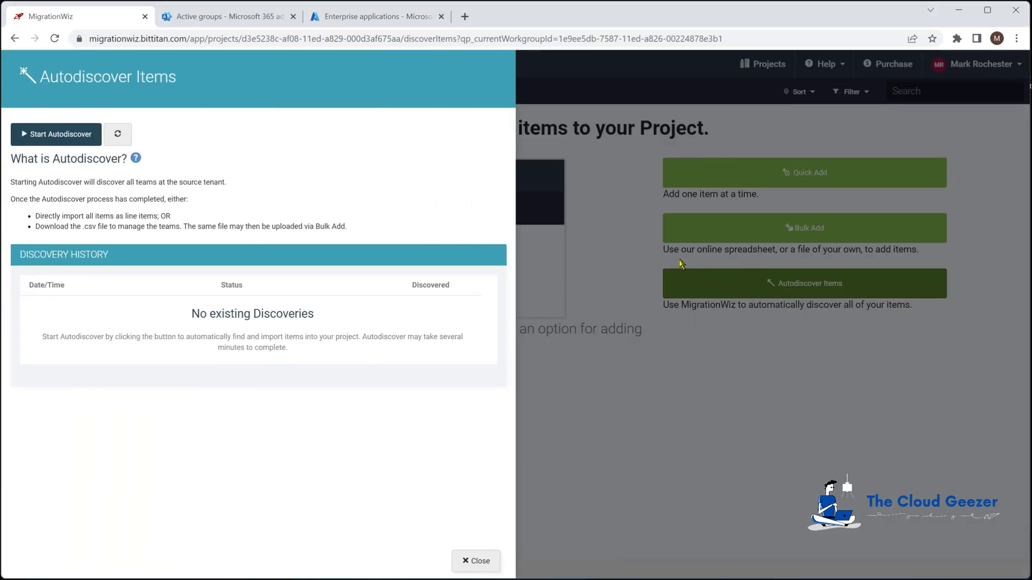
{"action": "left_click", "coordinate": [54, 141]}
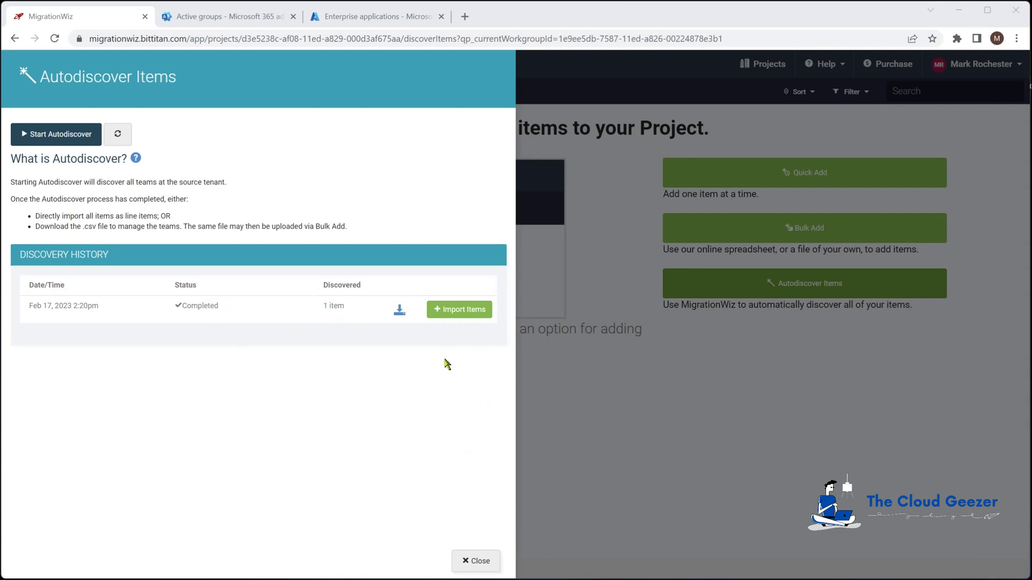
{"action": "left_click", "coordinate": [462, 310]}
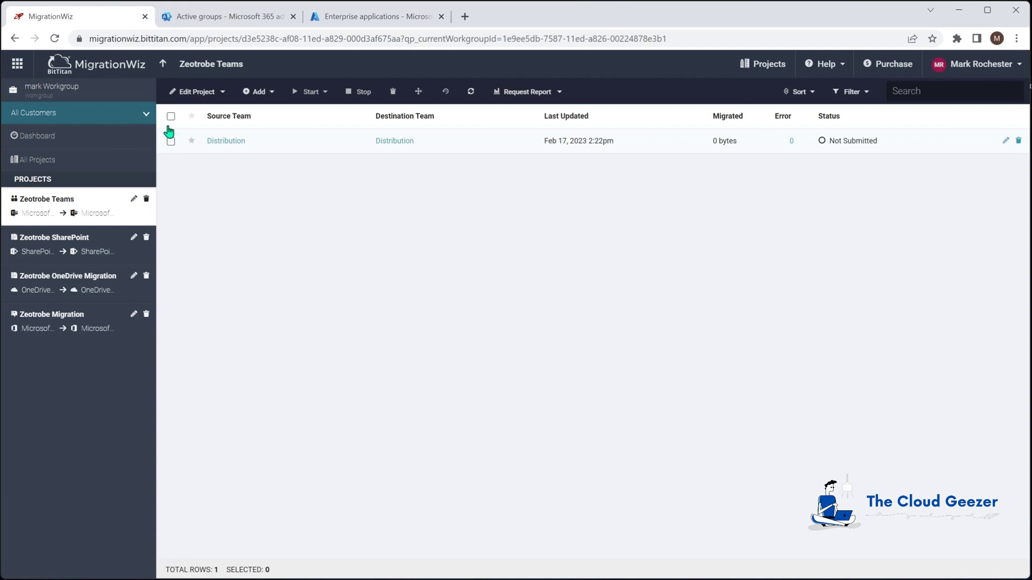
Run Verify Credentials on the Distribution to Distribution item
{"action": "left_click", "coordinate": [171, 142]}
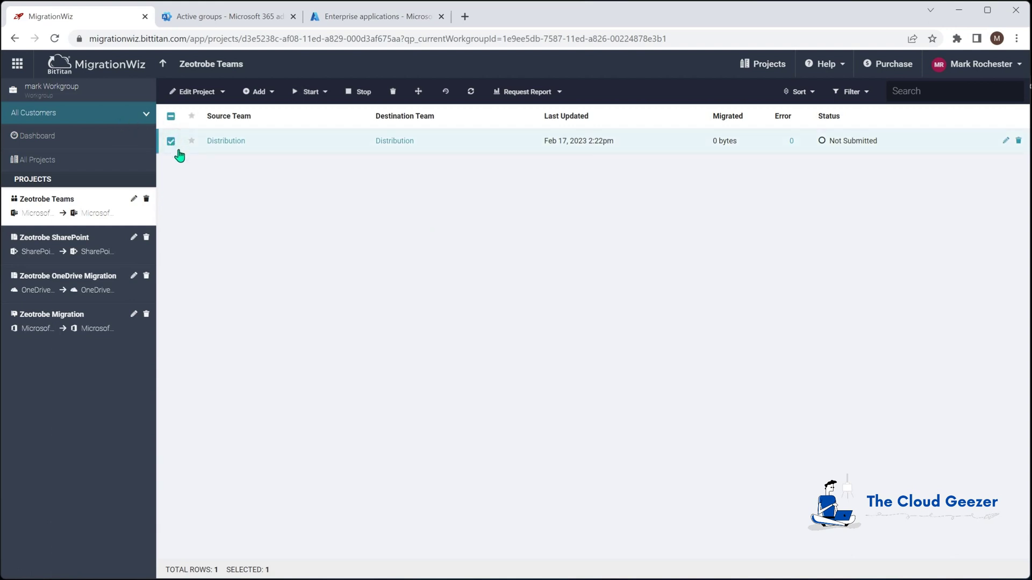
{"action": "left_click", "coordinate": [310, 92]}
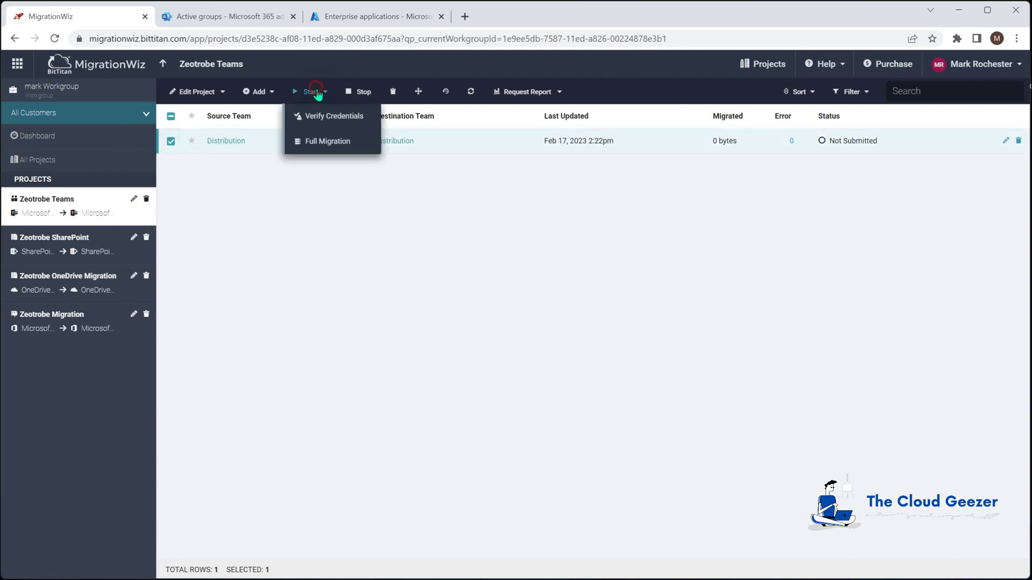
{"action": "left_click", "coordinate": [327, 117]}
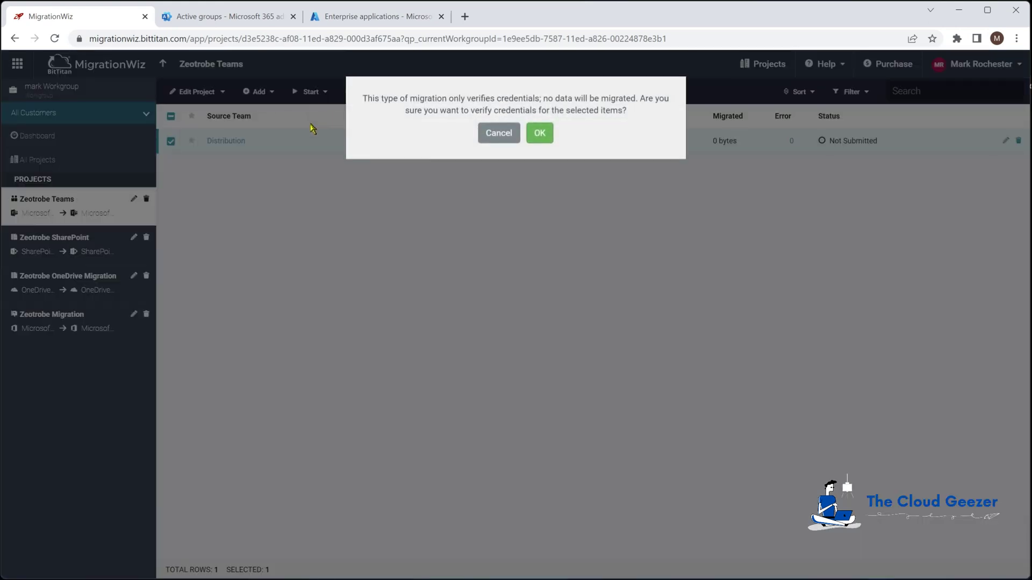
{"action": "left_click", "coordinate": [536, 139]}
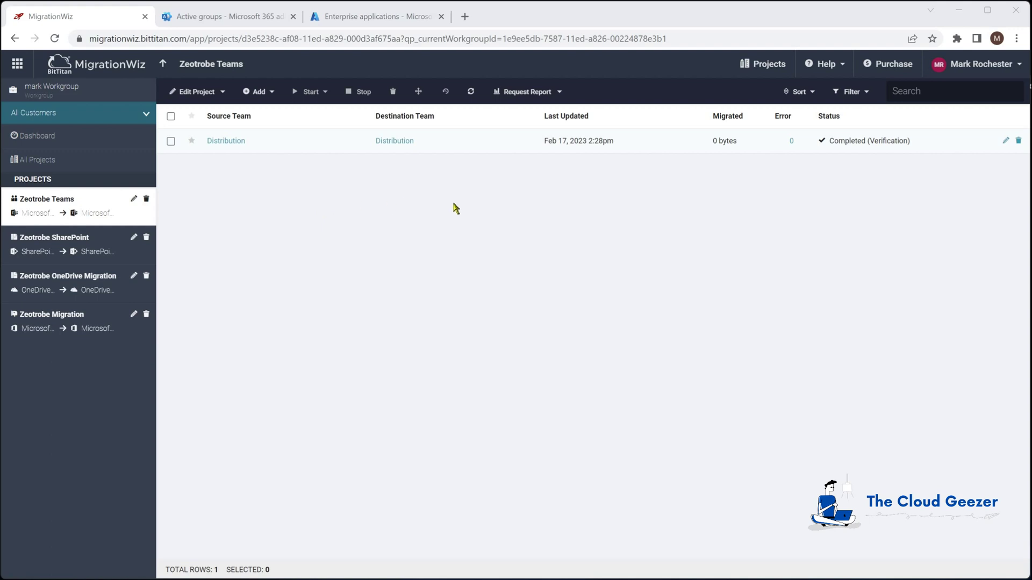
Rename the Distribution item's destination team MailNickname to DistributionTeam and save the item
{"action": "left_click", "coordinate": [1006, 142]}
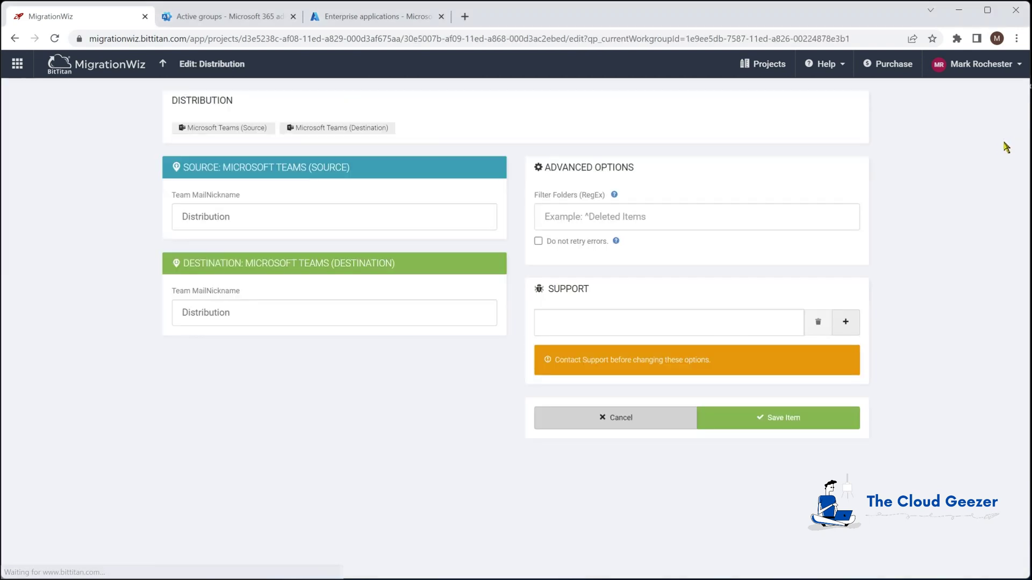
{"action": "left_click", "coordinate": [288, 315]}
{"action": "type", "text": "Team"}
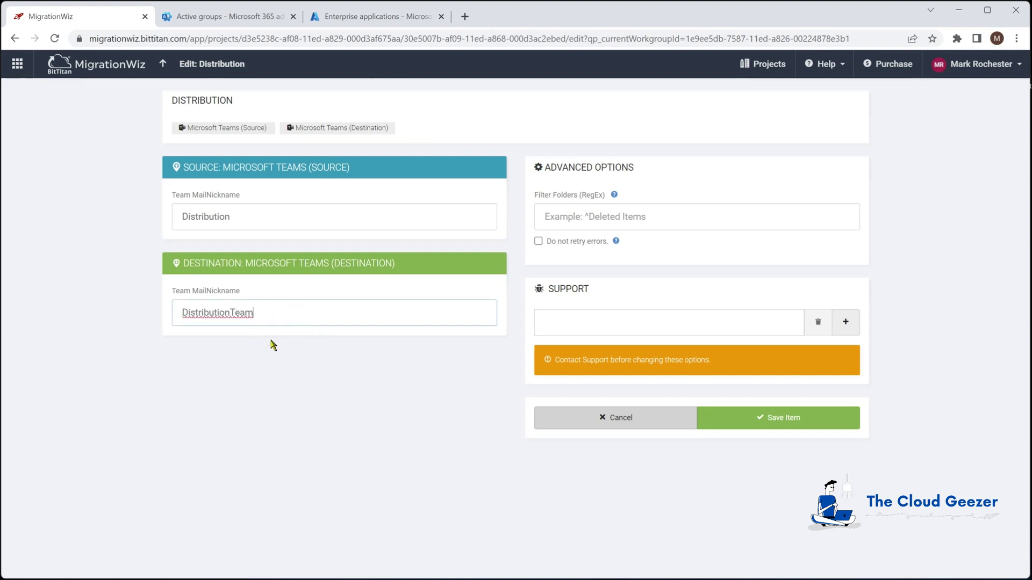
{"action": "left_click", "coordinate": [772, 420]}
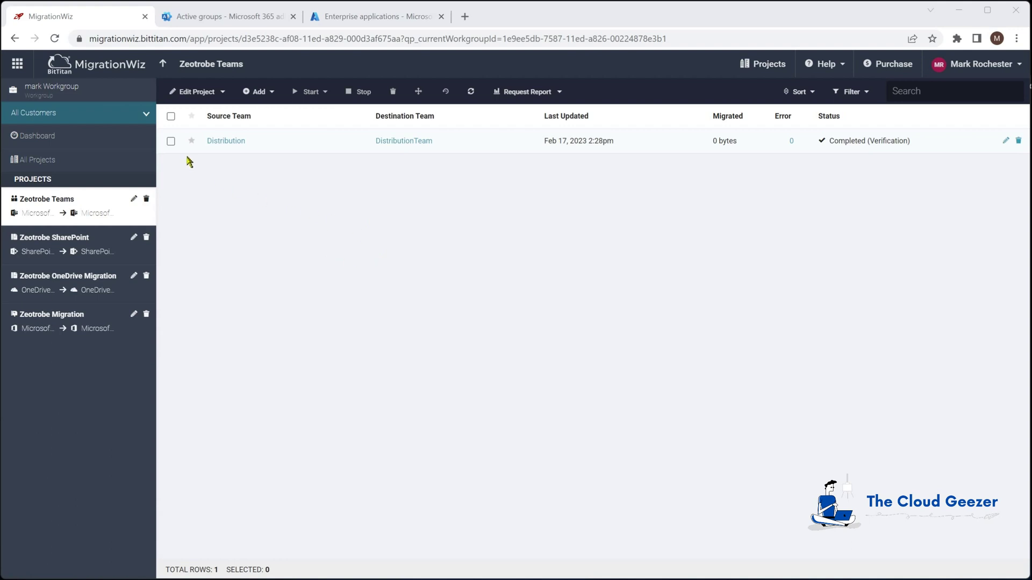
Start a Full Migration of the Distribution item with Setting up Teams selected
{"action": "left_click", "coordinate": [170, 143]}
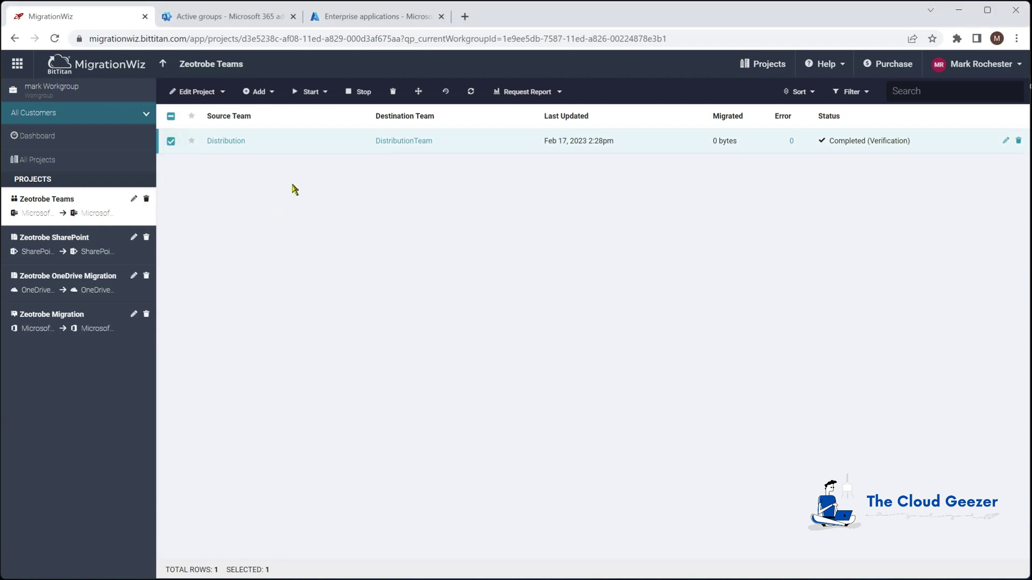
{"action": "left_click", "coordinate": [312, 94]}
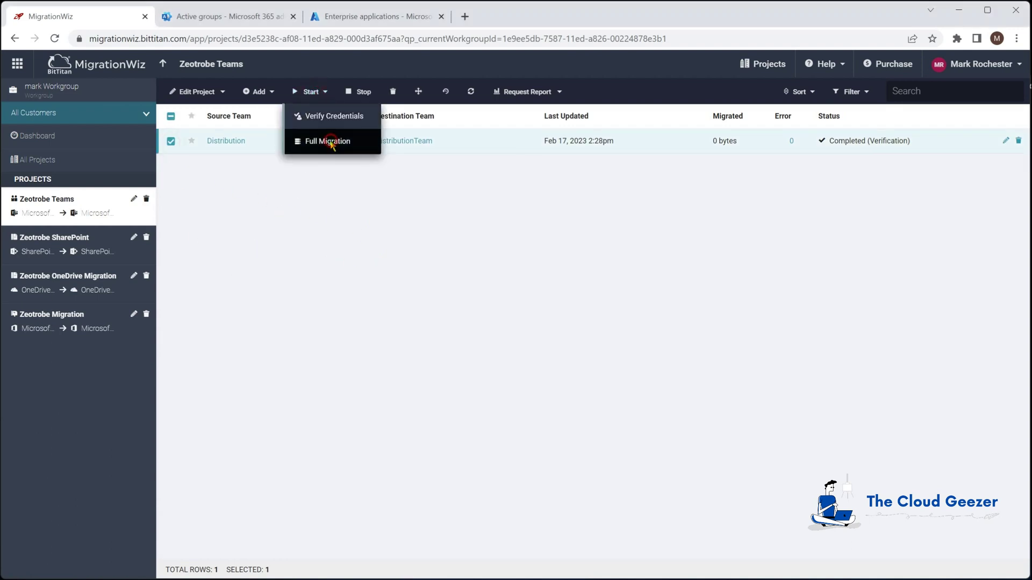
{"action": "left_click", "coordinate": [328, 142]}
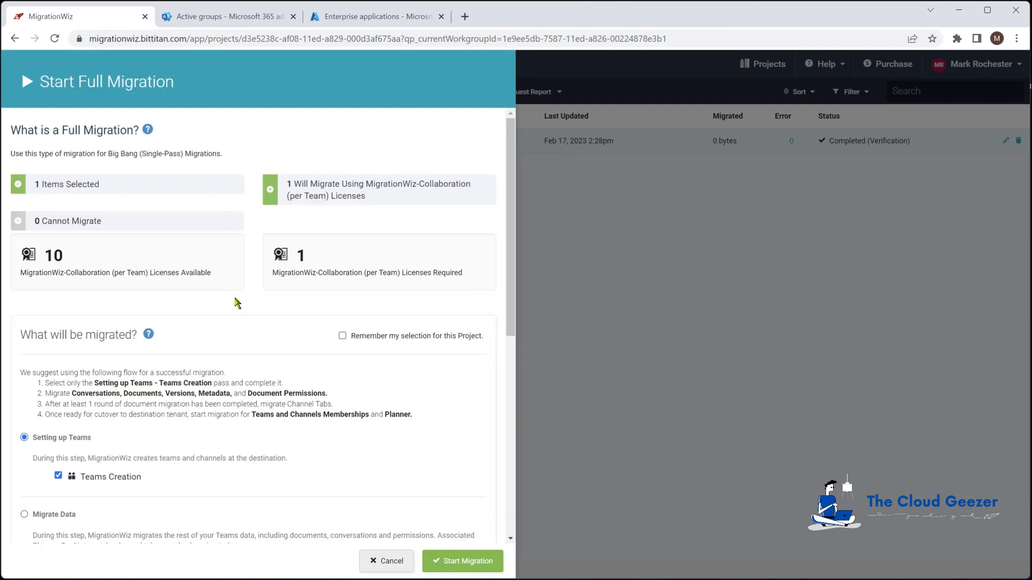
{"action": "scroll", "coordinate": [234, 301], "scroll_direction": "down", "scroll_amount": 1}
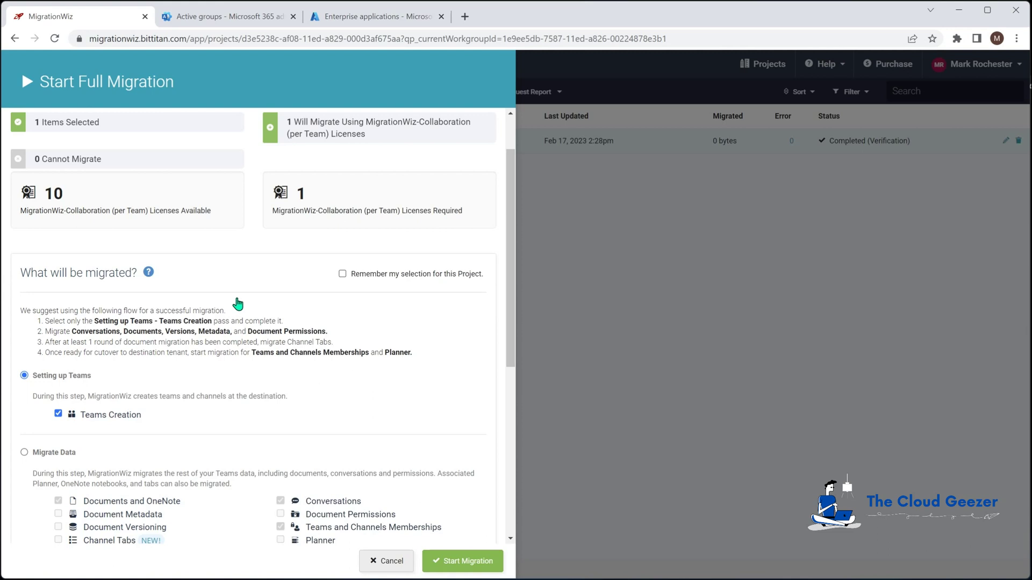
{"action": "scroll", "coordinate": [235, 301], "scroll_direction": "down", "scroll_amount": 2}
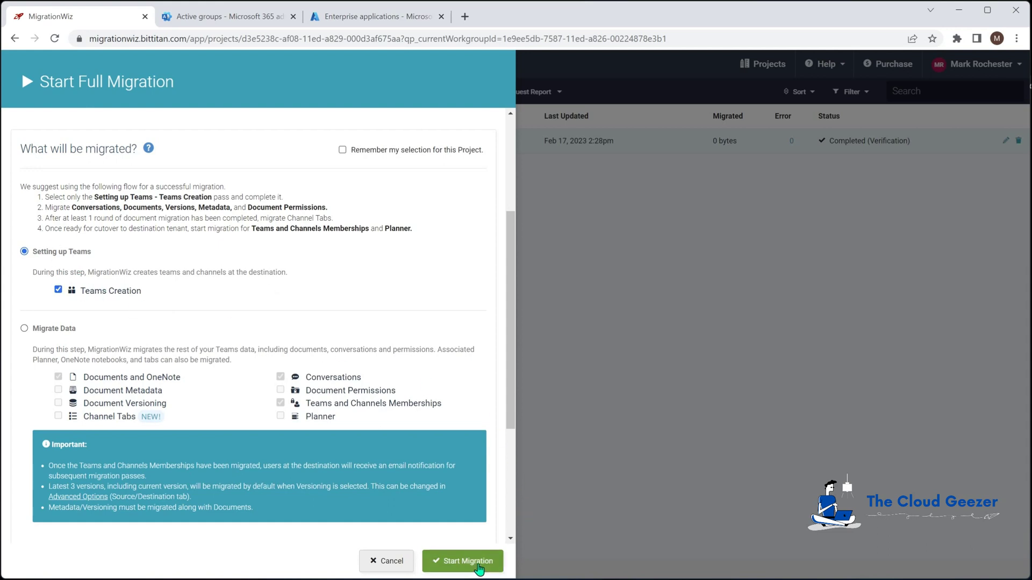
{"action": "left_click", "coordinate": [478, 562]}
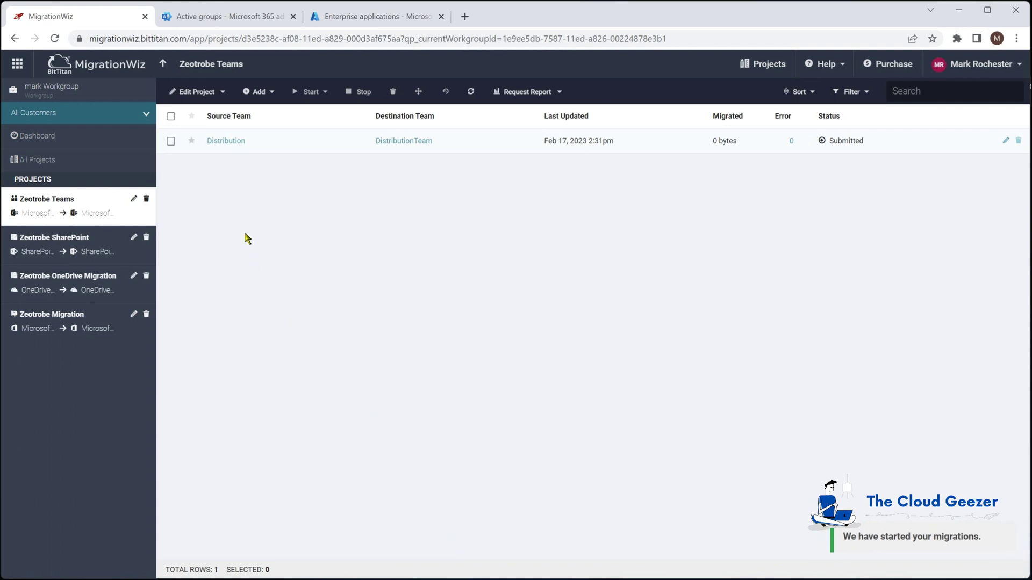
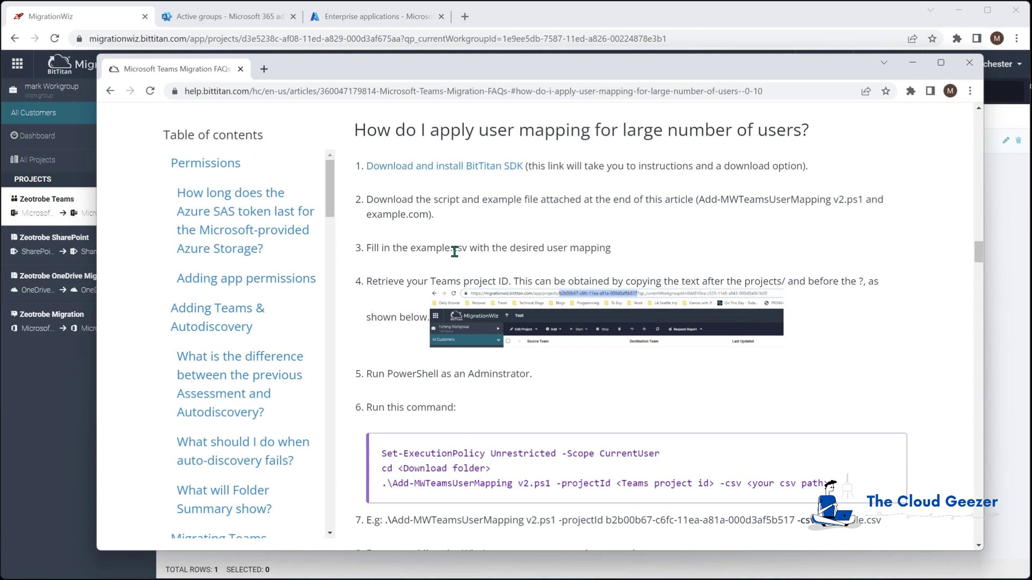
Scroll through the remaining user mapping steps and close the BitTitan help article
{"action": "scroll", "coordinate": [461, 255], "scroll_direction": "down", "scroll_amount": 1}
{"action": "scroll", "coordinate": [486, 253], "scroll_direction": "down", "scroll_amount": 1}
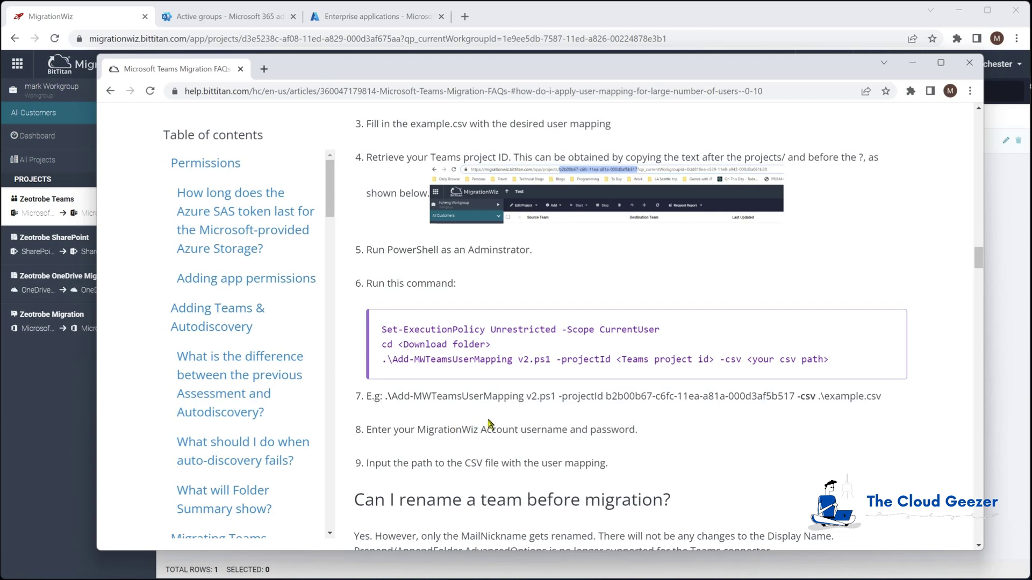
{"action": "key", "text": "alt+Tab"}
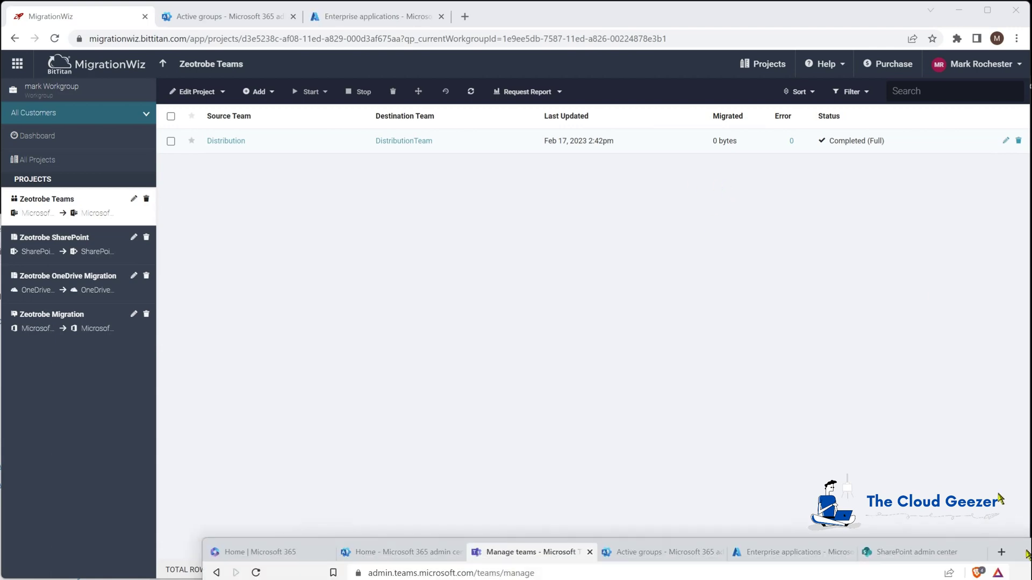
Reload the Manage teams list in Teams admin center and open the new Distribution team's details
{"action": "left_click", "coordinate": [570, 553]}
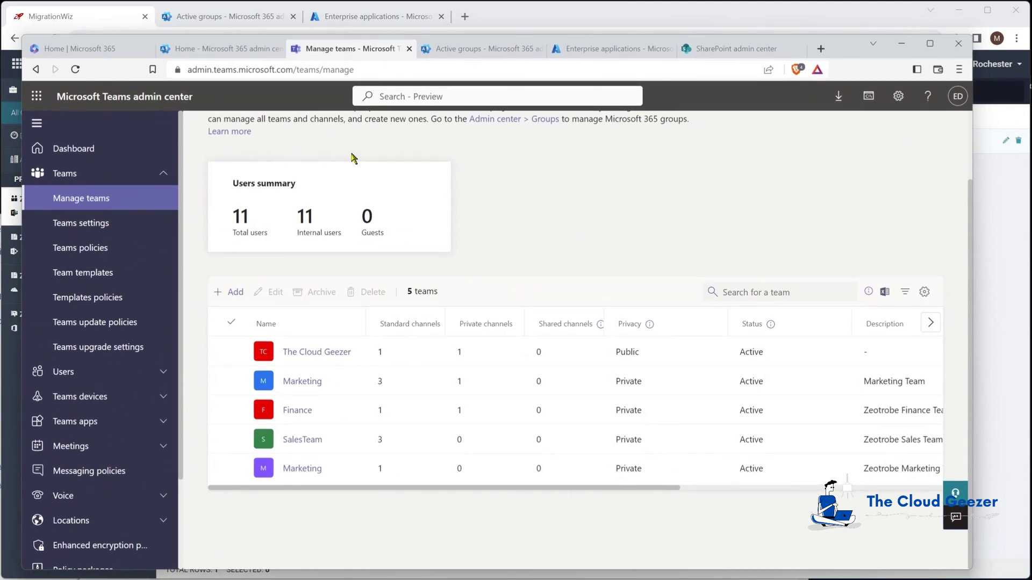
{"action": "left_click", "coordinate": [411, 70]}
{"action": "key", "text": "Return"}
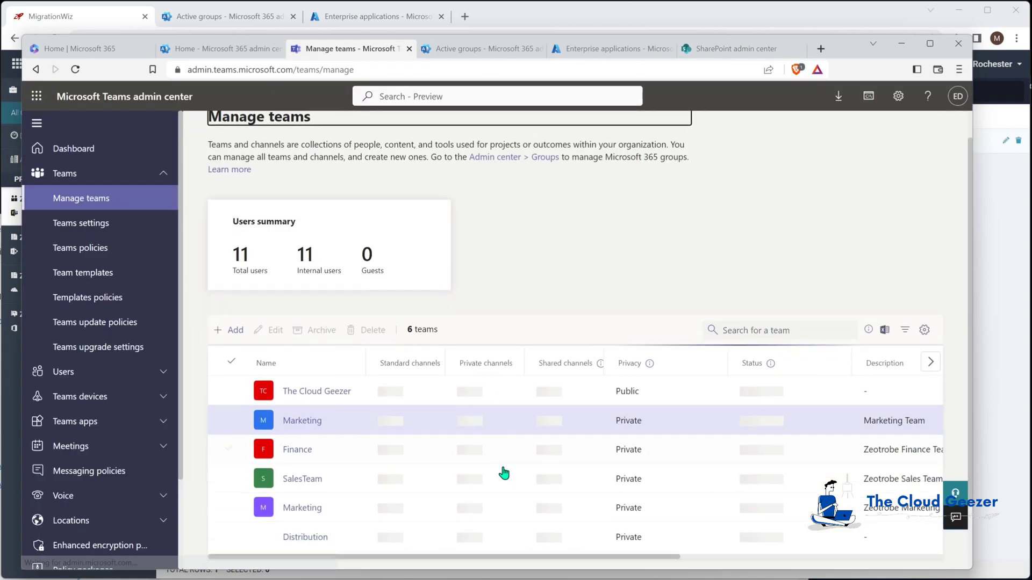
{"action": "scroll", "coordinate": [495, 476], "scroll_direction": "down", "scroll_amount": 1}
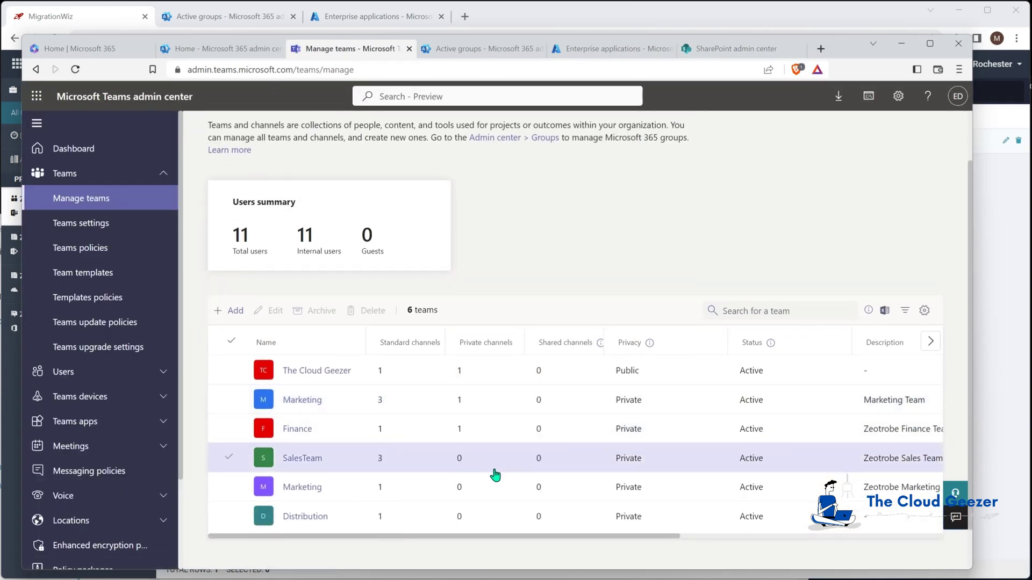
{"action": "left_click", "coordinate": [303, 516]}
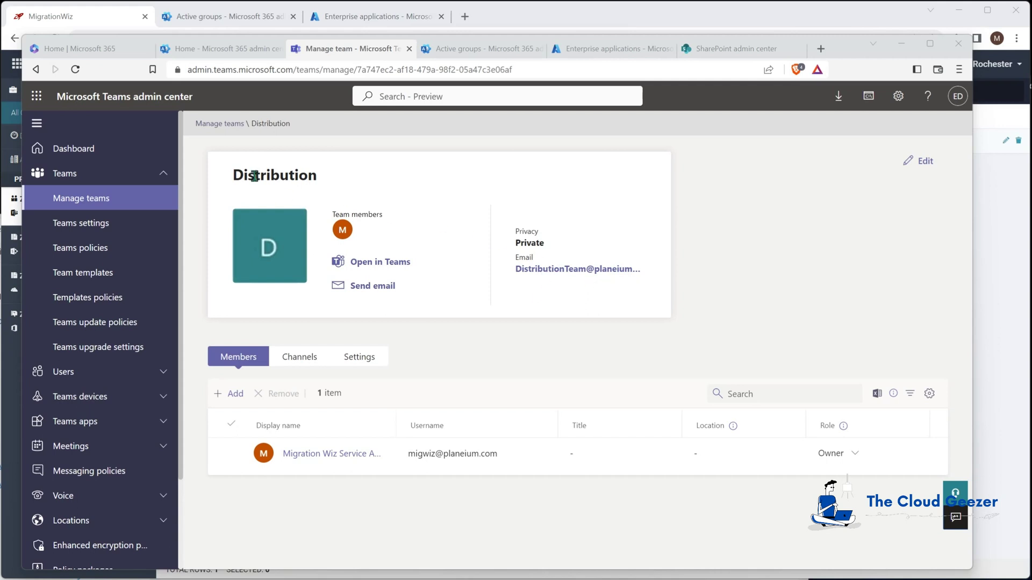
Rename the Distribution team to 'Distribution Team', save it, and dismiss the saved notice
{"action": "left_click", "coordinate": [920, 160]}
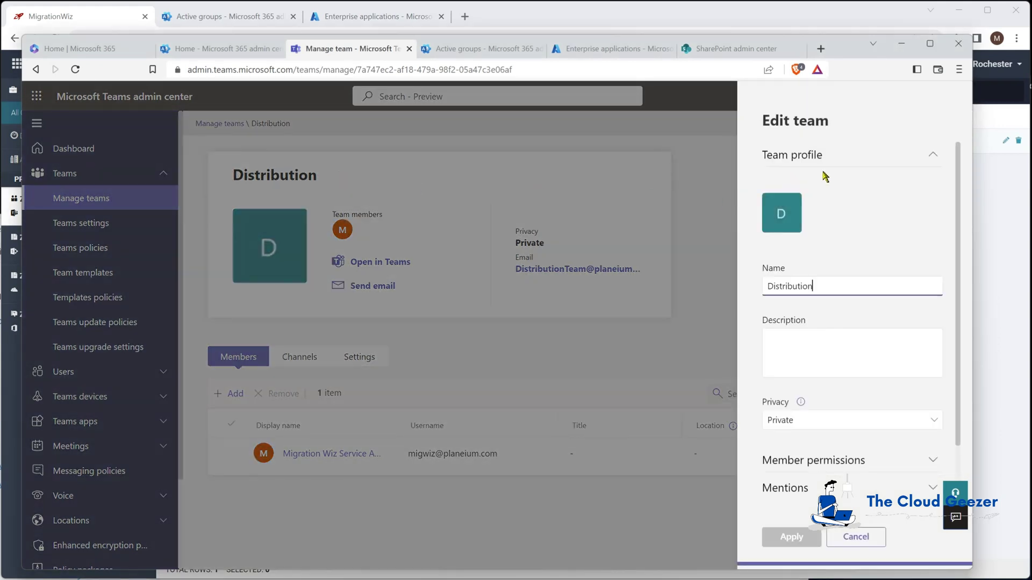
{"action": "left_click", "coordinate": [822, 282]}
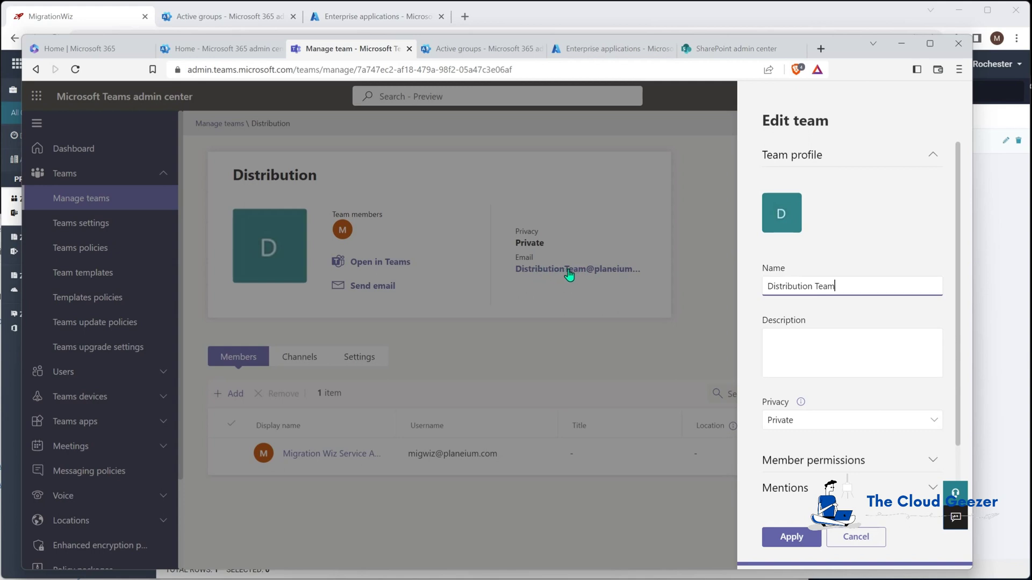
{"action": "left_click", "coordinate": [791, 539]}
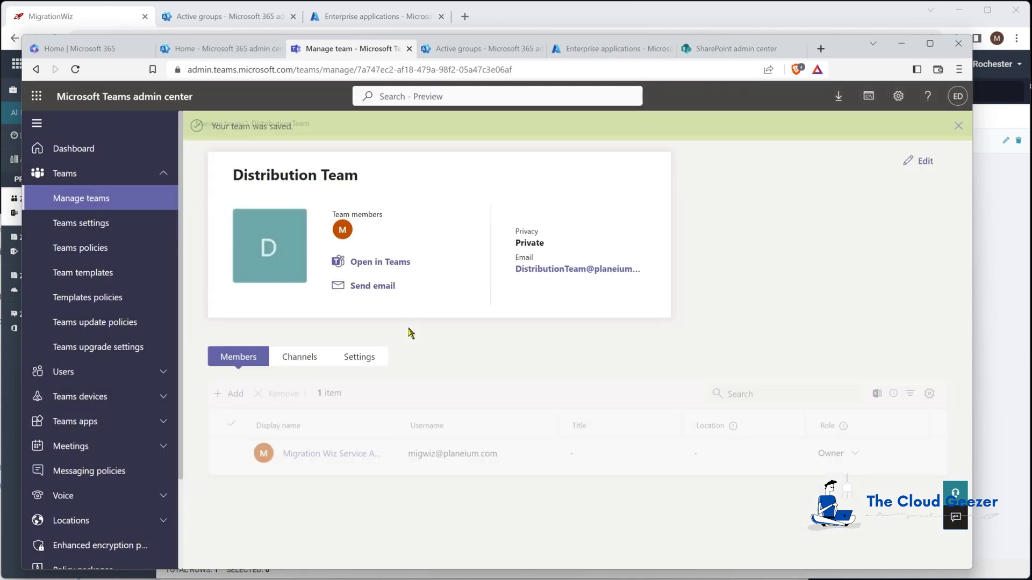
{"action": "left_click", "coordinate": [959, 126]}
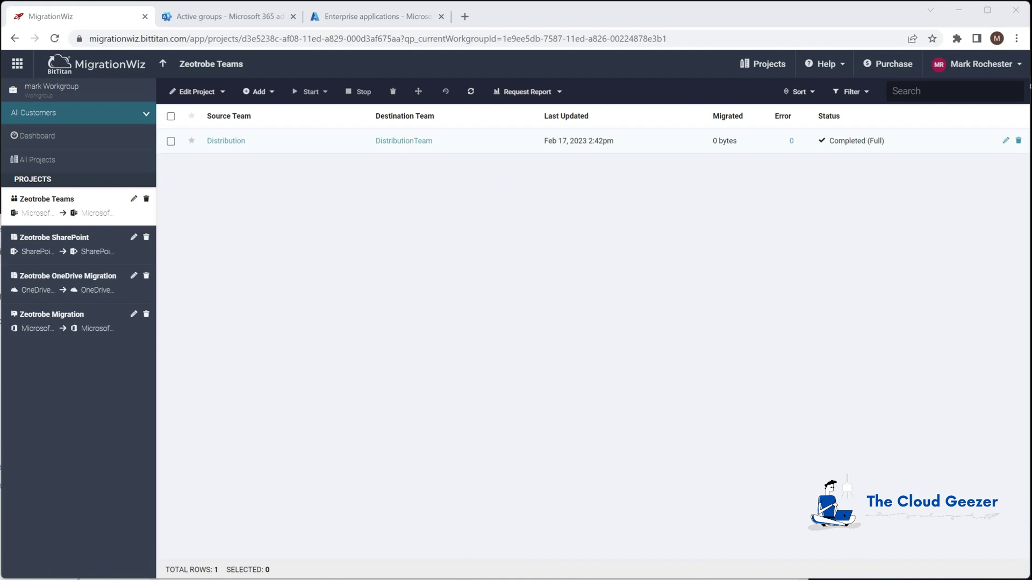
Launch a full Migrate Data pass for Distribution adding metadata, versioning and permissions, excluding memberships
{"action": "left_click", "coordinate": [172, 143]}
{"action": "left_click", "coordinate": [309, 92]}
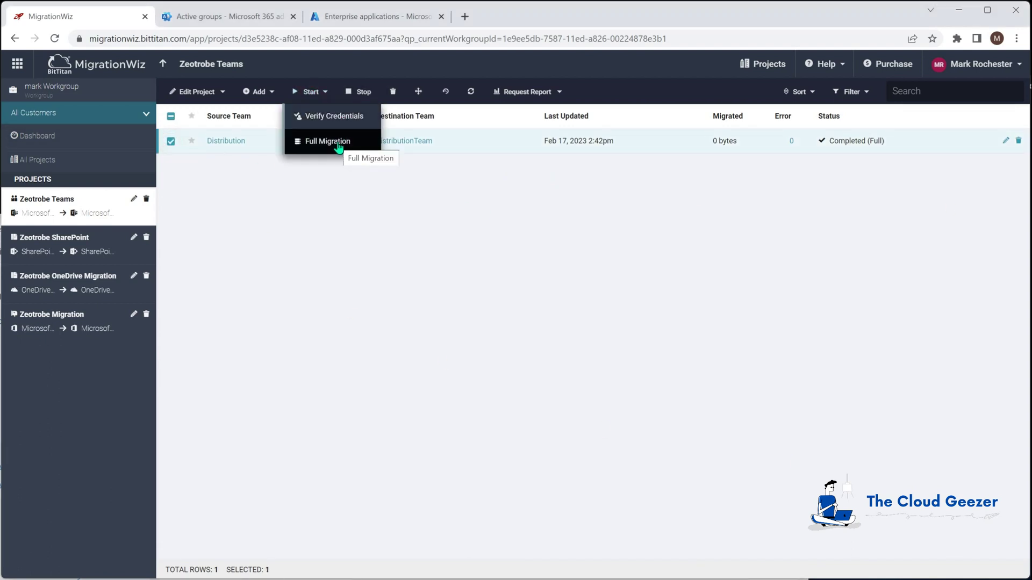
{"action": "left_click", "coordinate": [338, 147]}
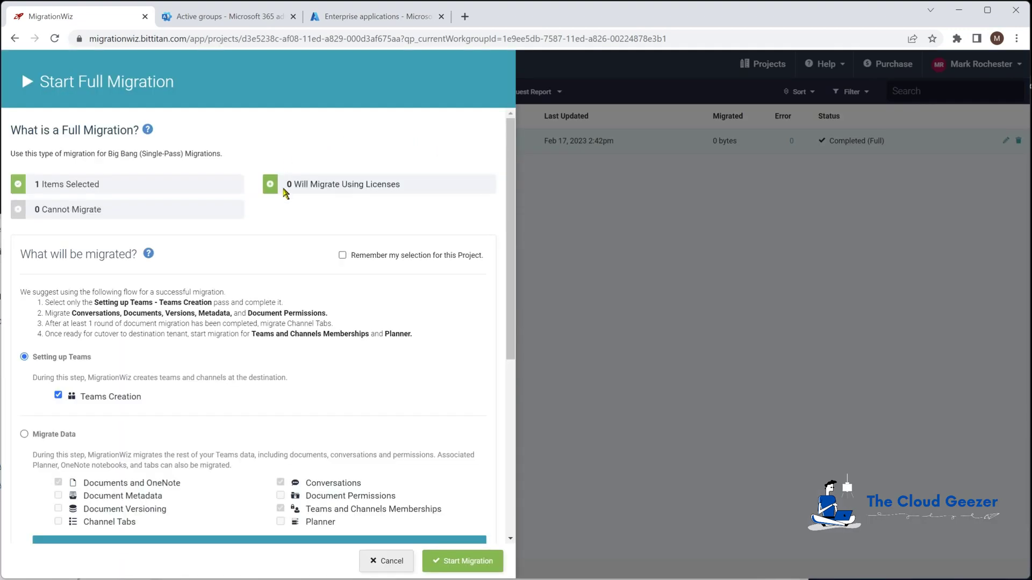
{"action": "scroll", "coordinate": [299, 306], "scroll_direction": "down", "scroll_amount": 2}
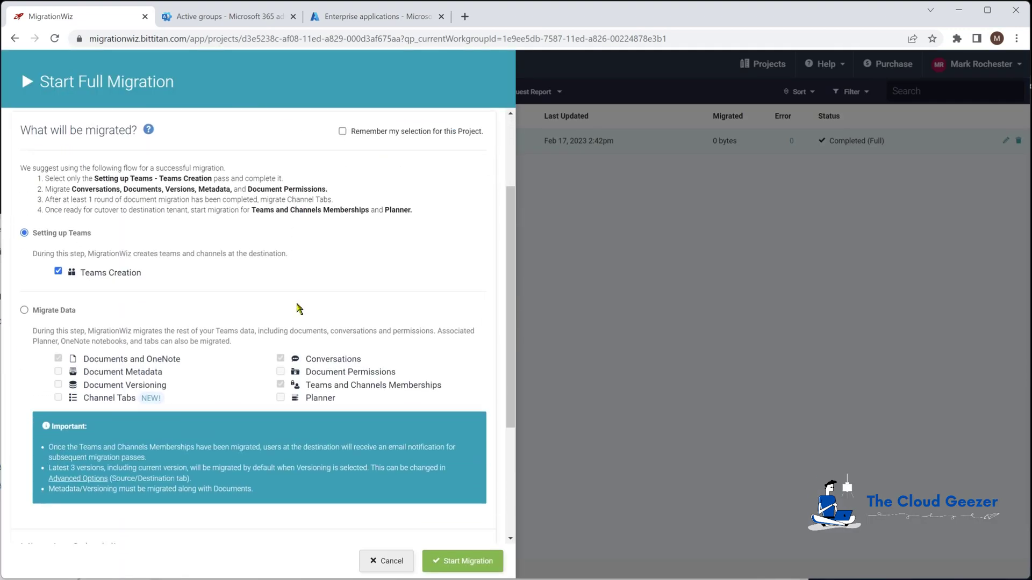
{"action": "left_click", "coordinate": [24, 311]}
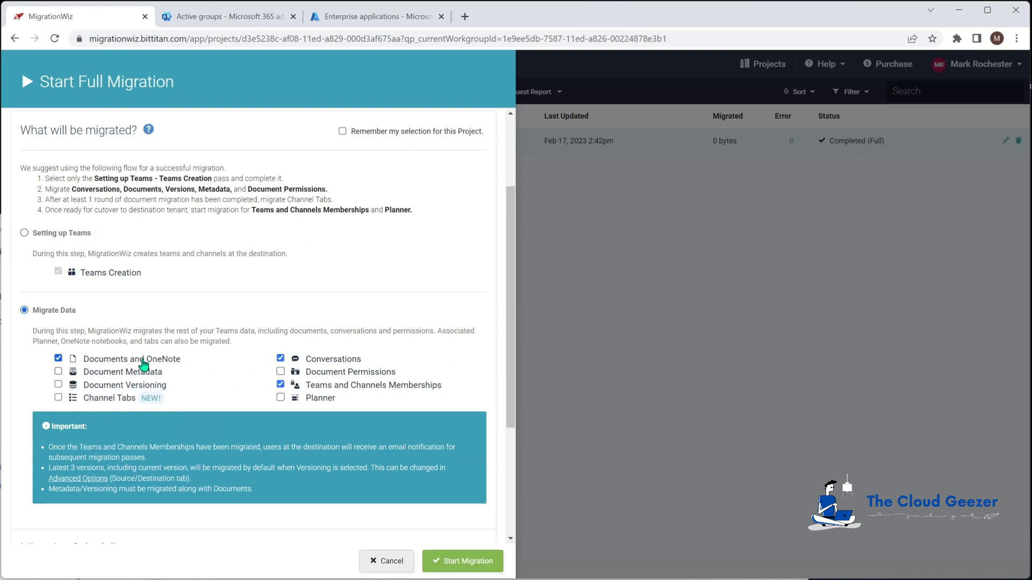
{"action": "left_click", "coordinate": [60, 386]}
{"action": "left_click", "coordinate": [59, 372]}
{"action": "left_click", "coordinate": [280, 371]}
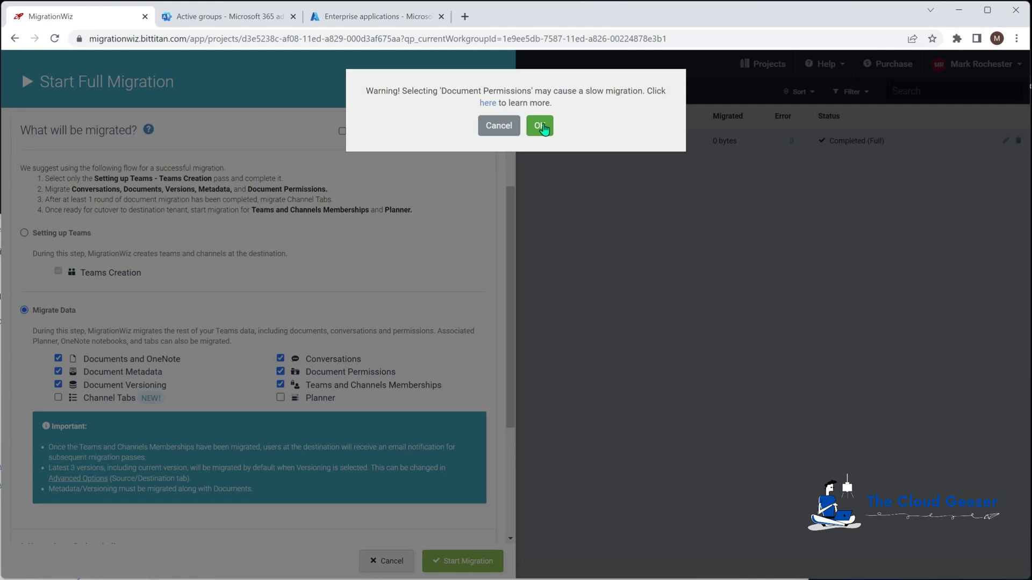
{"action": "left_click", "coordinate": [540, 127]}
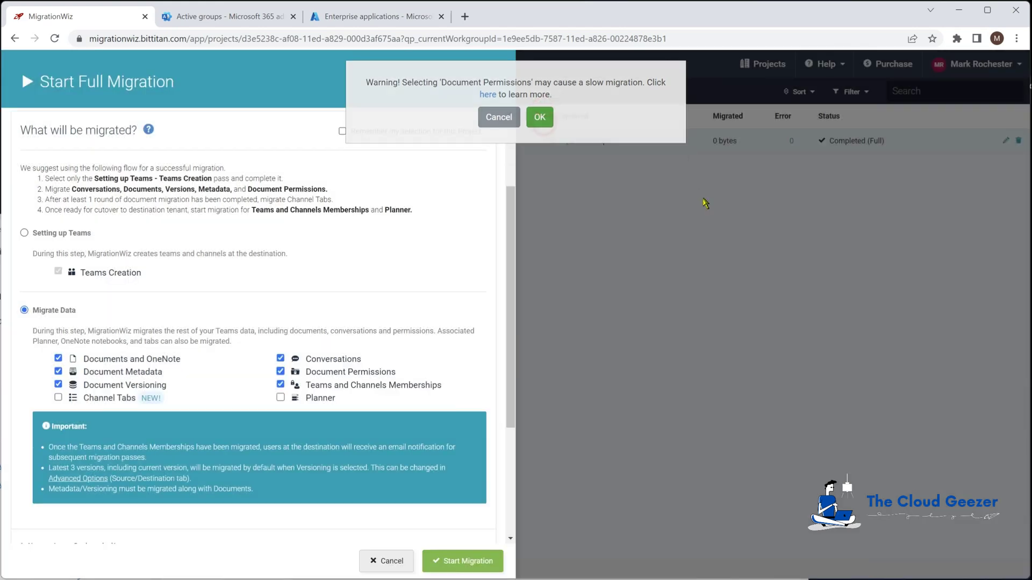
{"action": "left_click", "coordinate": [281, 385]}
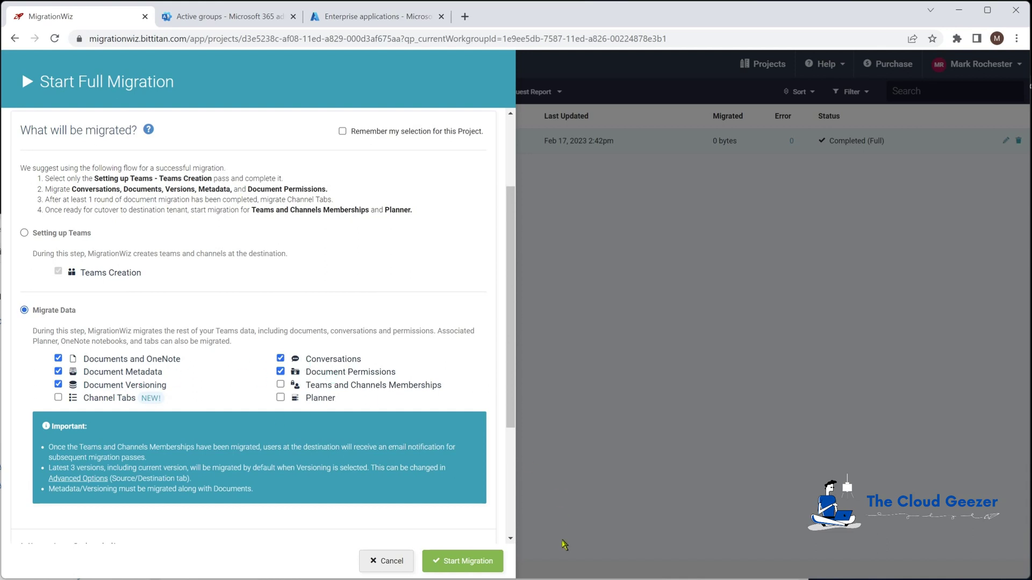
{"action": "left_click", "coordinate": [479, 565]}
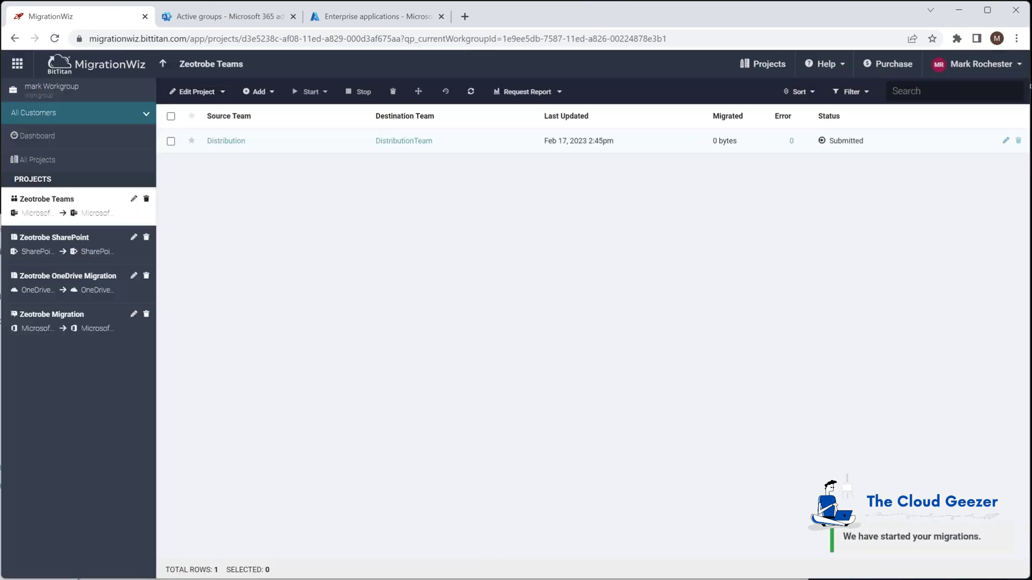
Select the submitted Distribution migration and bring up the destination Teams window
{"action": "left_click", "coordinate": [171, 141]}
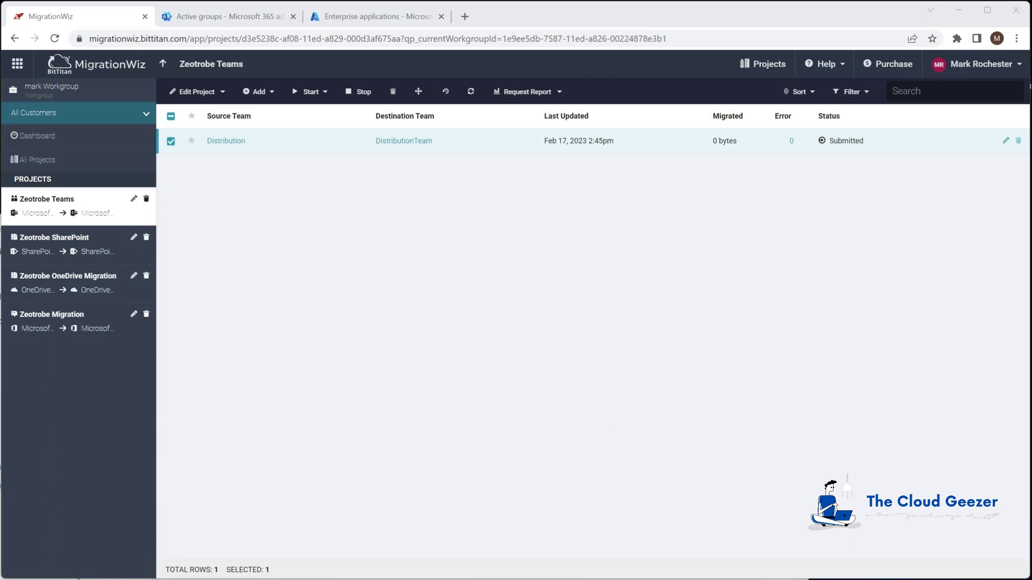
{"action": "key", "text": "alt+Tab"}
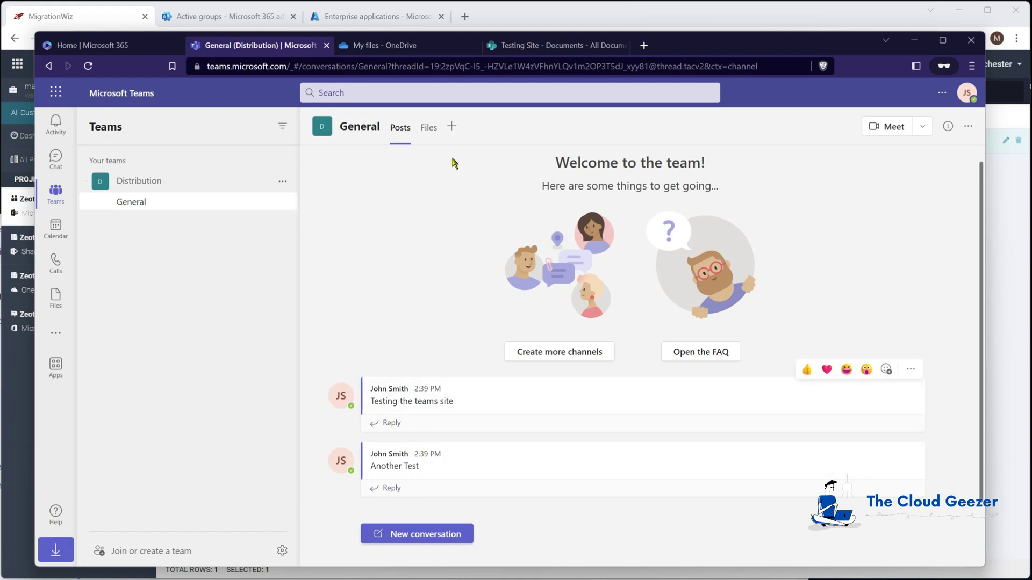
Check the General channel's Files and Posts tabs, then minimize Teams to return to MigrationWiz
{"action": "left_click", "coordinate": [428, 128]}
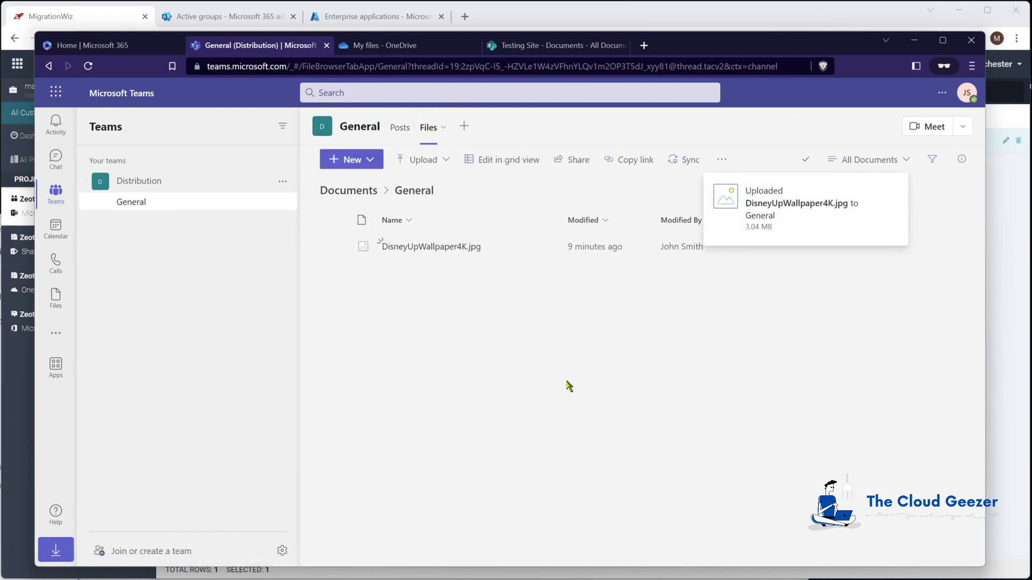
{"action": "left_click", "coordinate": [400, 128]}
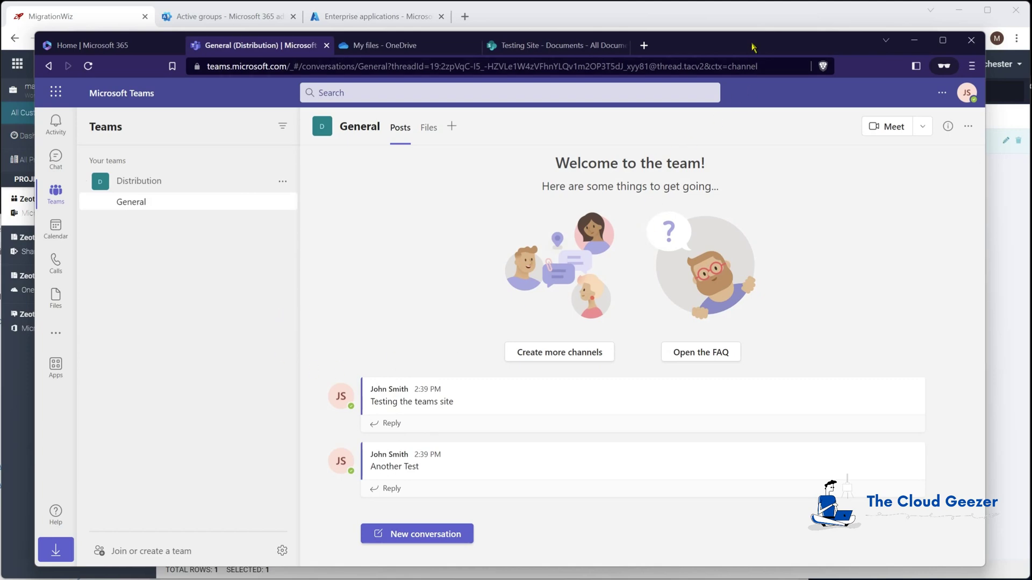
{"action": "left_click", "coordinate": [914, 40]}
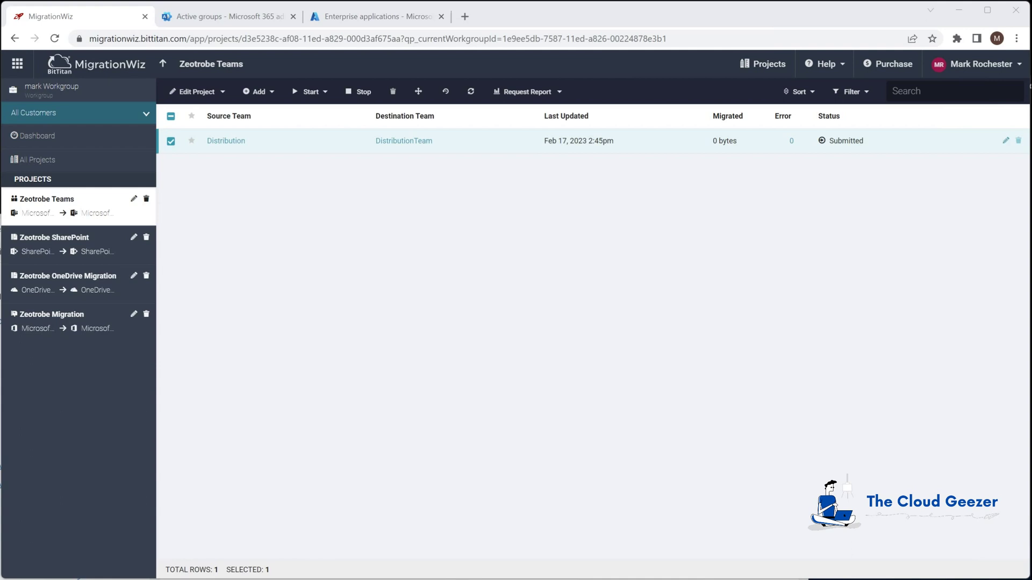
{"action": "key", "text": "alt+Tab"}
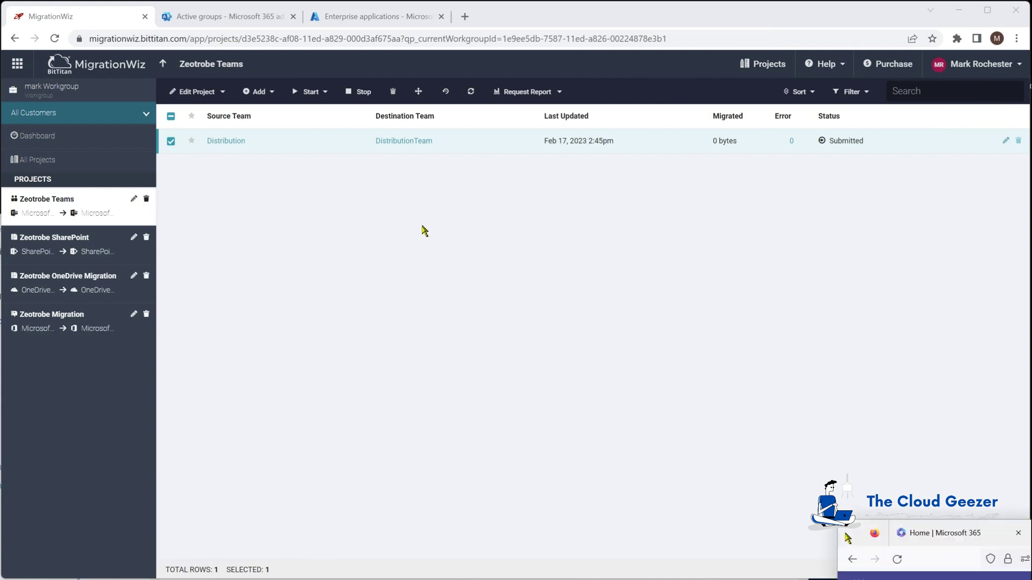
{"action": "left_click_drag", "start_coordinate": [101, 21], "coordinate": [50, 40]}
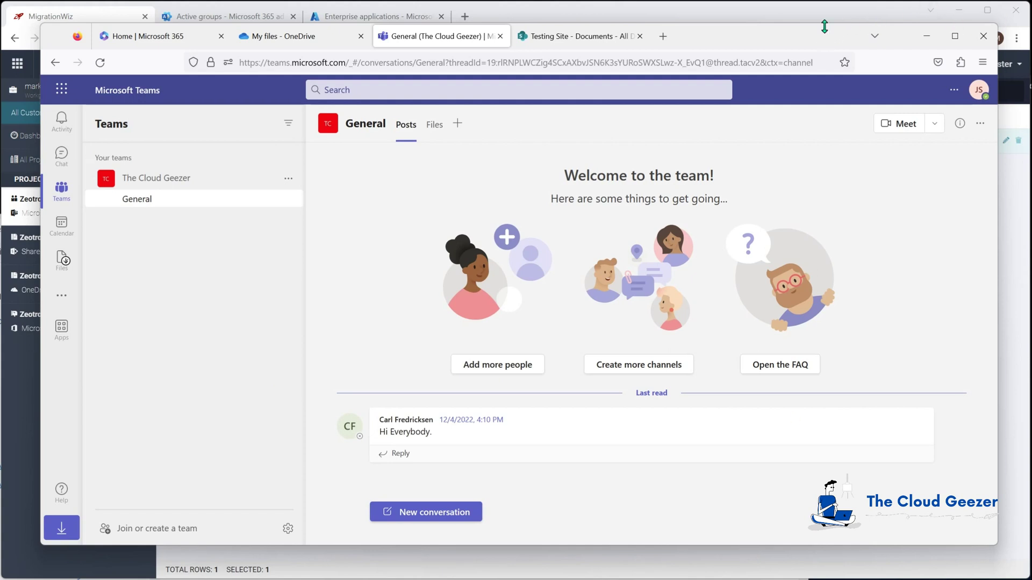
{"action": "left_click", "coordinate": [927, 36]}
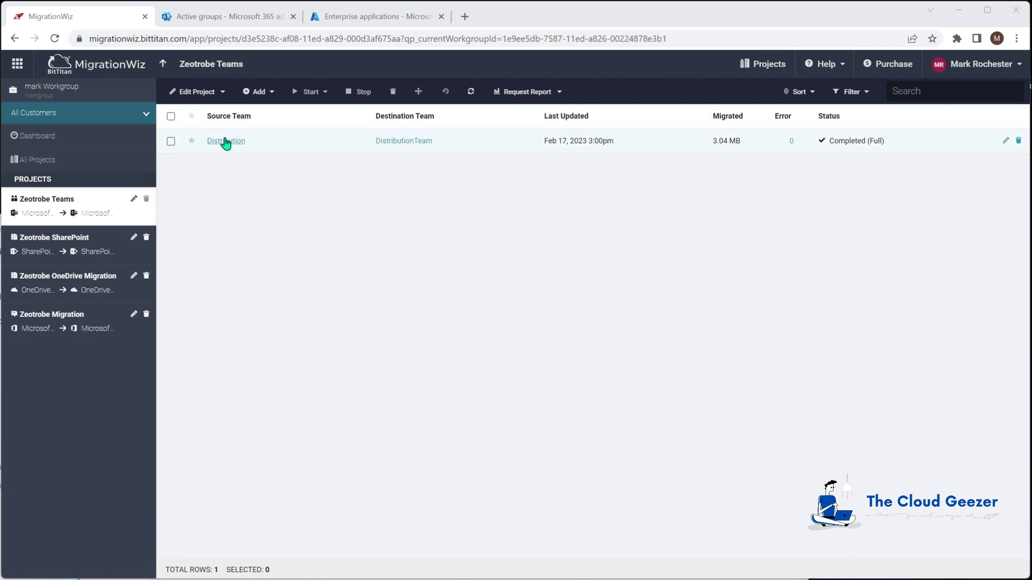
{"action": "left_click", "coordinate": [225, 145]}
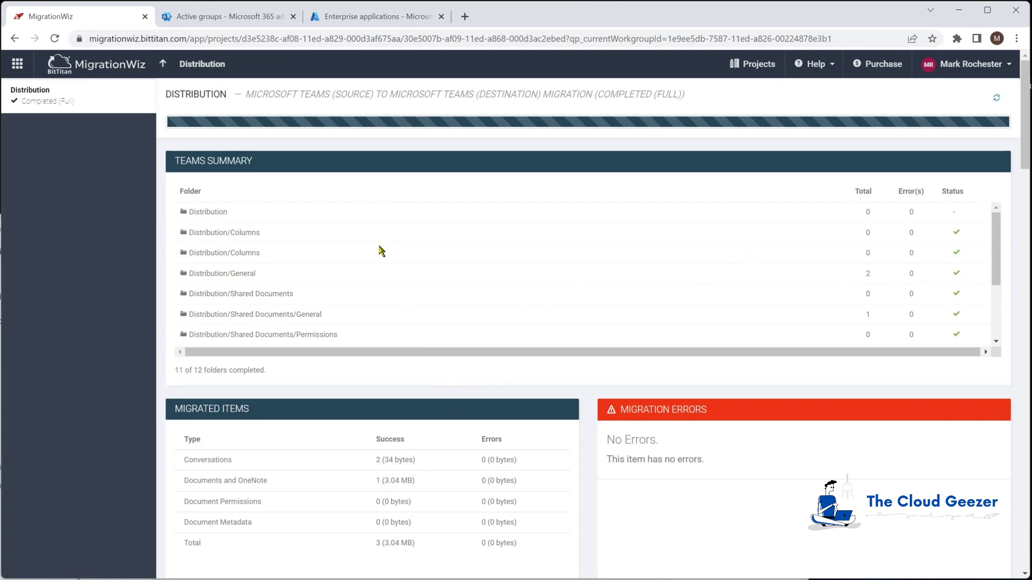
{"action": "left_click_drag", "start_coordinate": [997, 258], "coordinate": [1006, 304]}
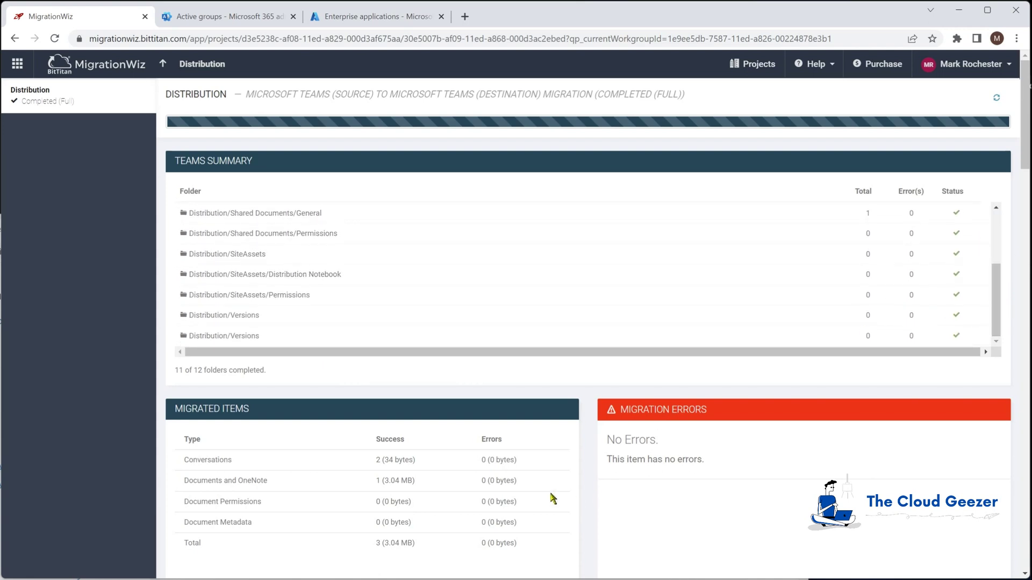
{"action": "scroll", "coordinate": [554, 500], "scroll_direction": "down", "scroll_amount": 2}
{"action": "scroll", "coordinate": [517, 459], "scroll_direction": "down", "scroll_amount": 1}
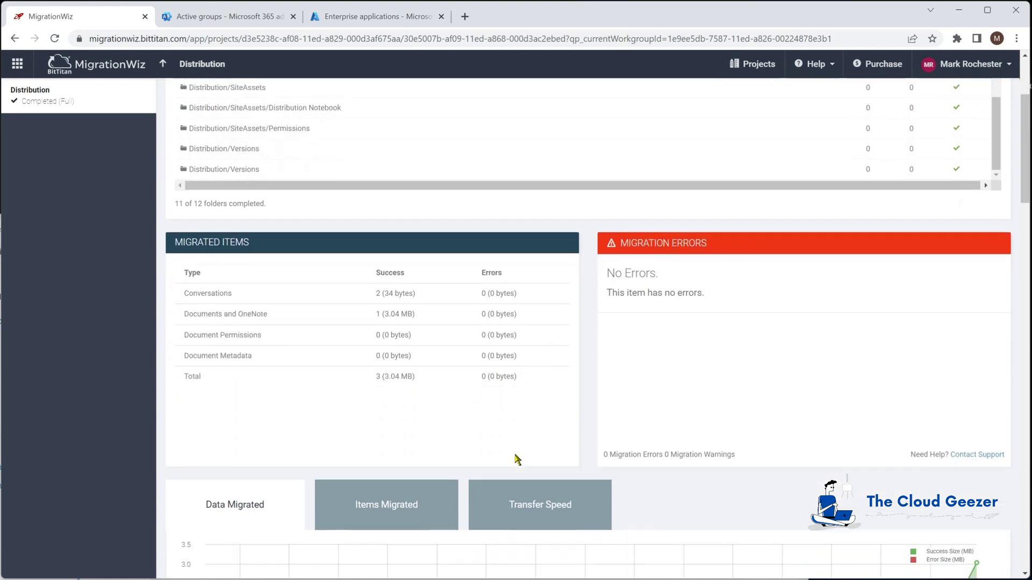
{"action": "scroll", "coordinate": [517, 459], "scroll_direction": "down", "scroll_amount": 3}
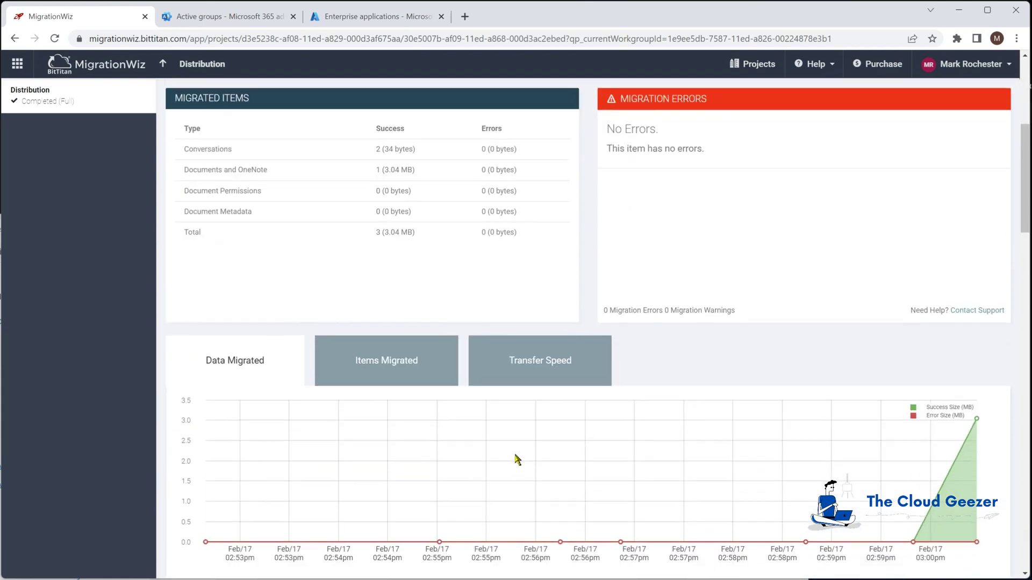
{"action": "scroll", "coordinate": [517, 459], "scroll_direction": "up", "scroll_amount": 7}
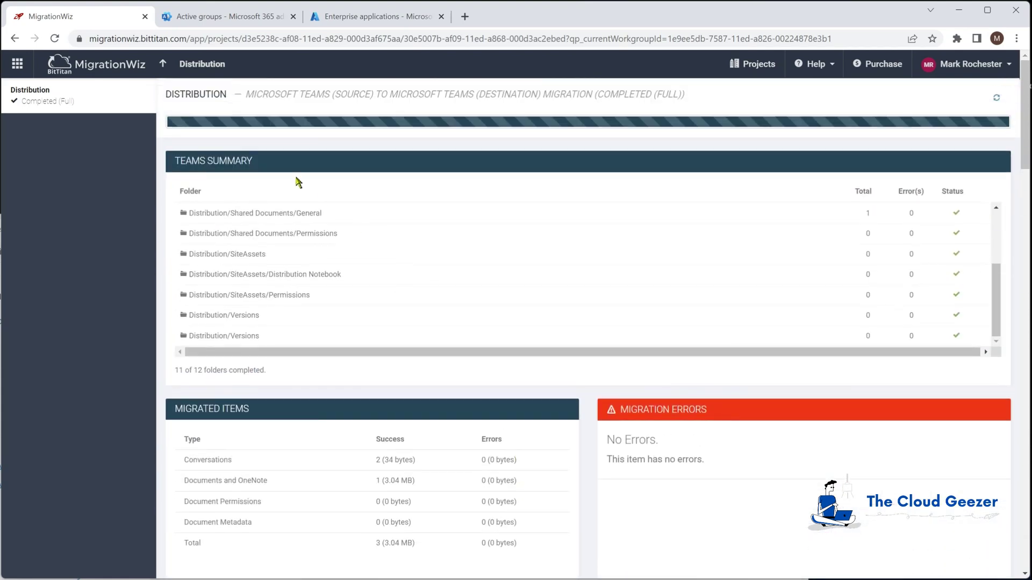
{"action": "left_click", "coordinate": [165, 65]}
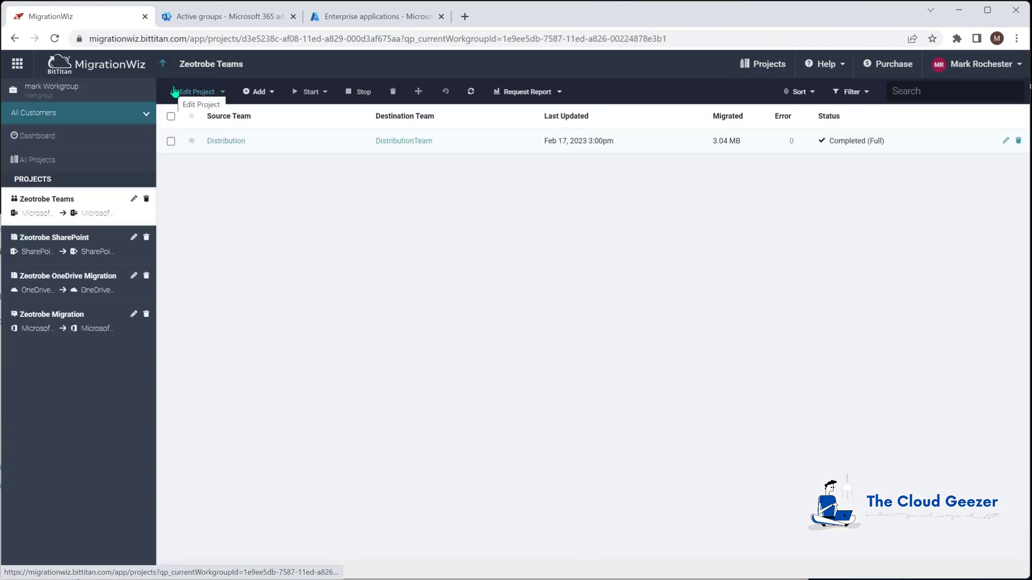
Launch a full Migrate Data pass for Distribution with only Teams and Channels Memberships and Planner
{"action": "left_click", "coordinate": [171, 141]}
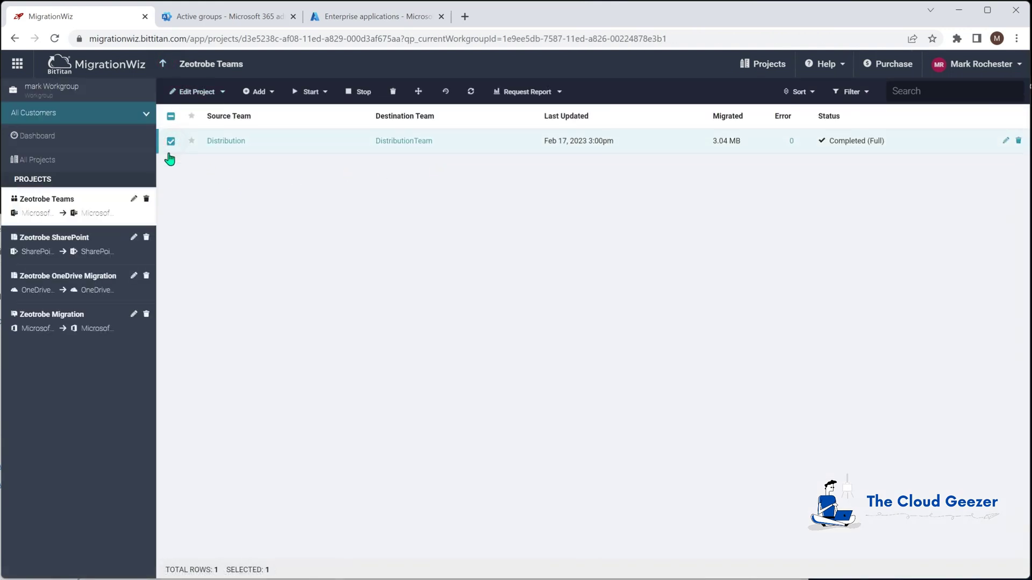
{"action": "left_click", "coordinate": [325, 93]}
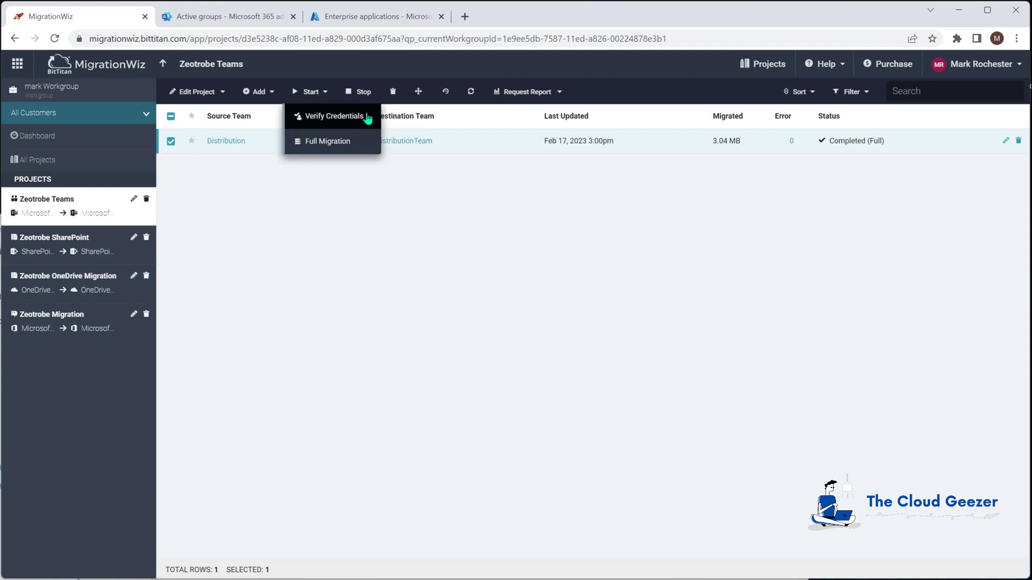
{"action": "left_click", "coordinate": [350, 144]}
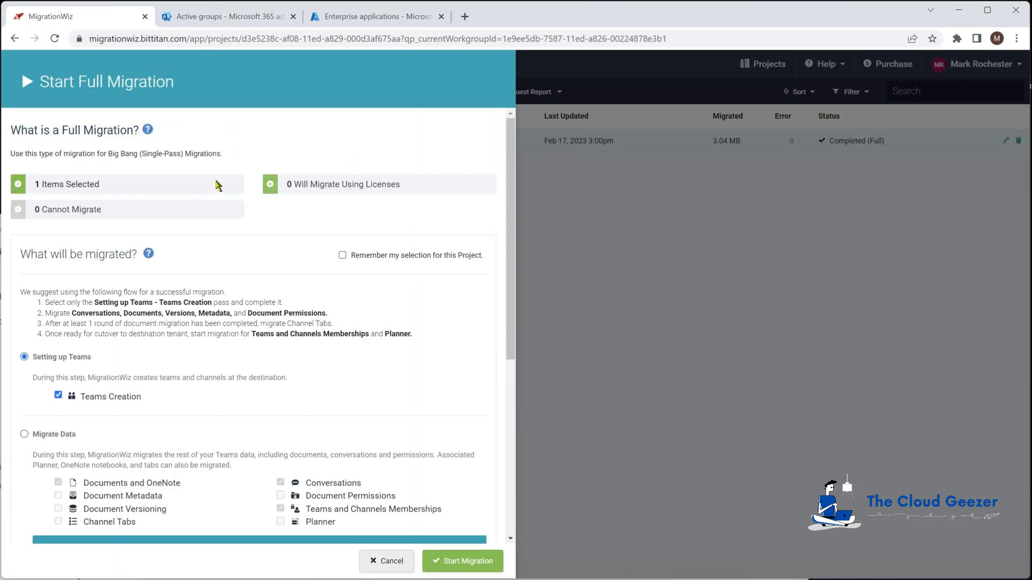
{"action": "scroll", "coordinate": [192, 322], "scroll_direction": "down", "scroll_amount": 2}
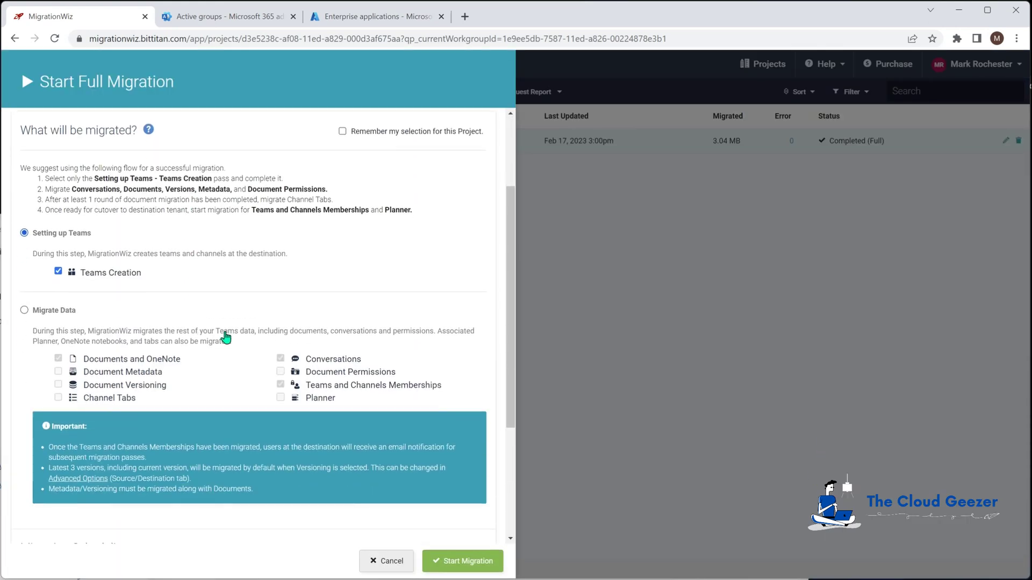
{"action": "left_click", "coordinate": [24, 310]}
{"action": "left_click", "coordinate": [58, 359]}
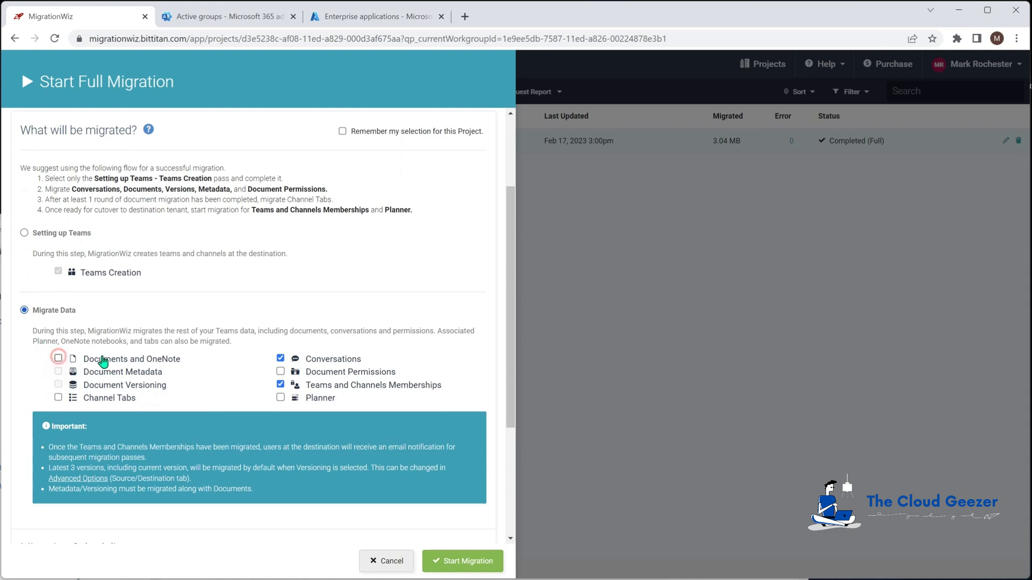
{"action": "left_click", "coordinate": [280, 358]}
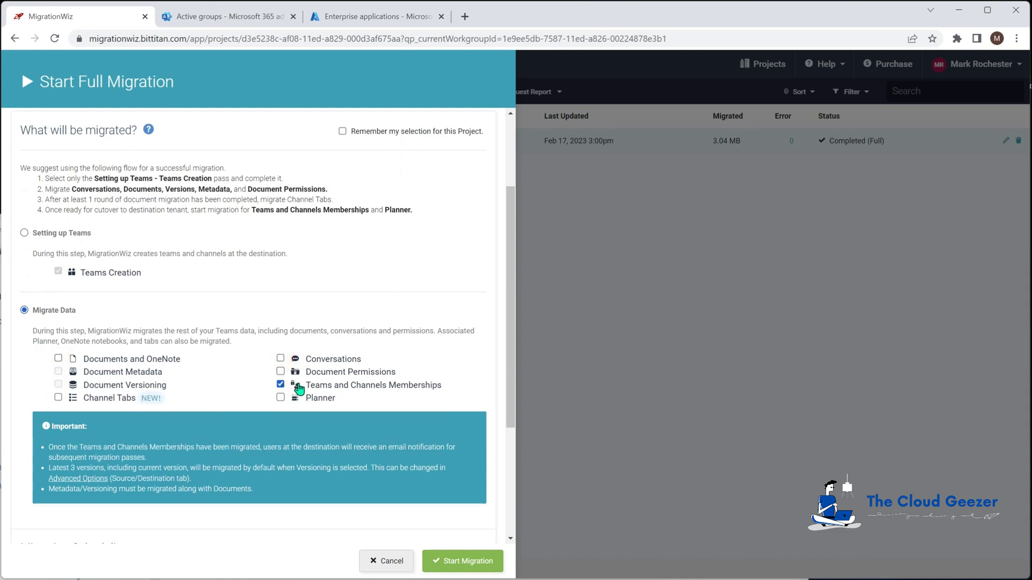
{"action": "left_click", "coordinate": [280, 397]}
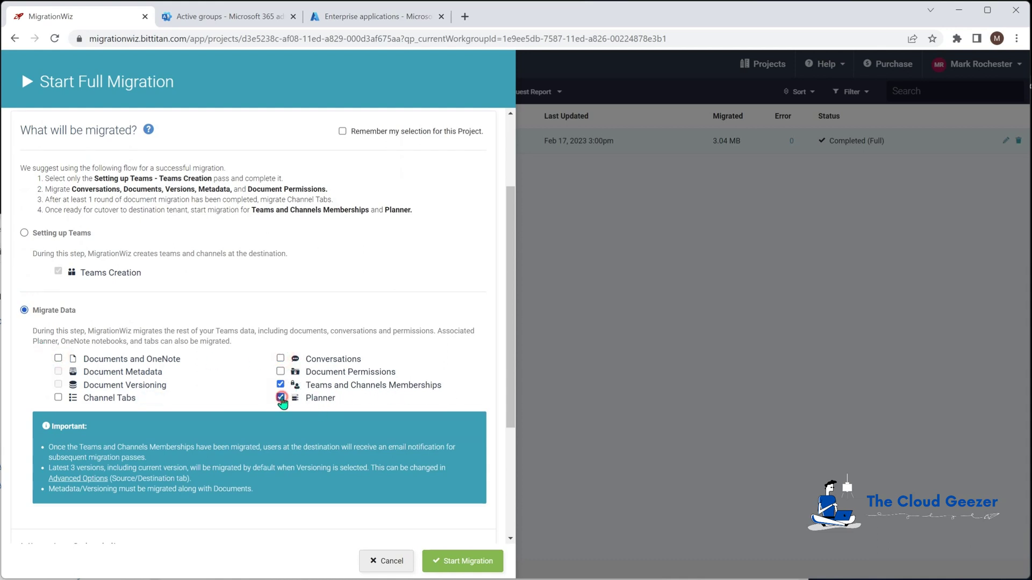
{"action": "left_click_drag", "start_coordinate": [511, 321], "coordinate": [519, 430]}
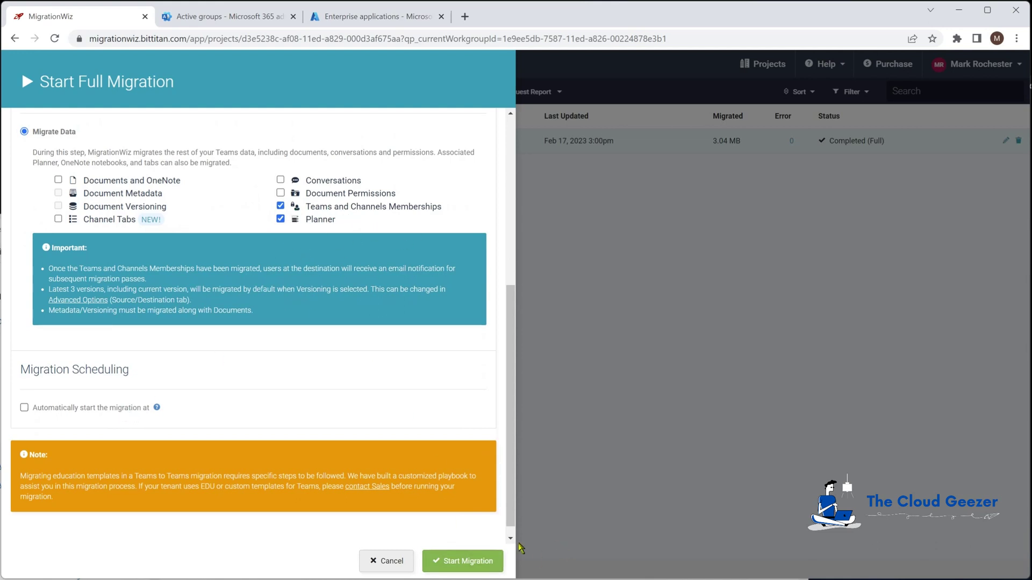
{"action": "left_click", "coordinate": [468, 560]}
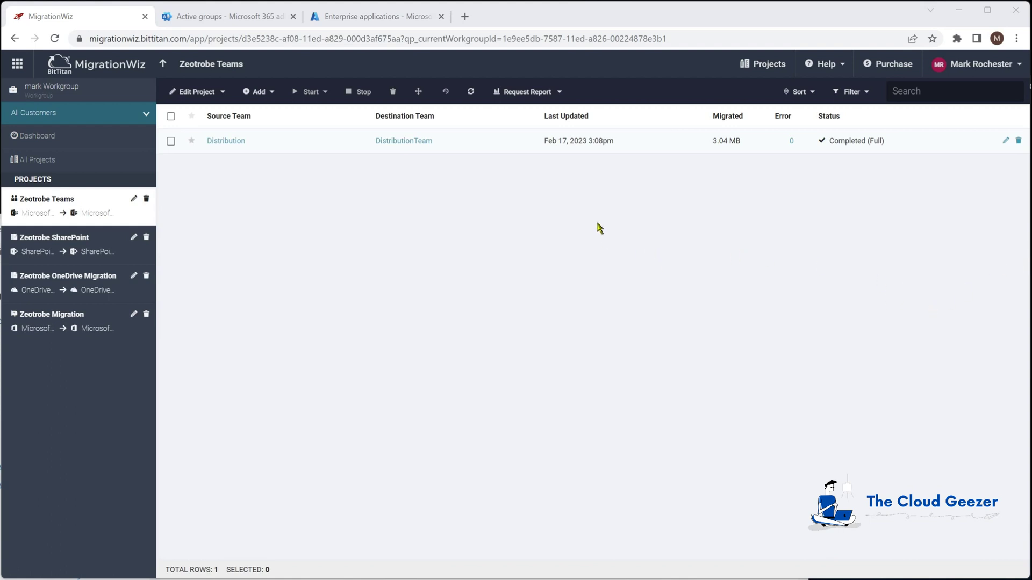
Review the Distribution migration's details, return to the Zeotrobe Teams project, and bring up destination Teams
{"action": "left_click", "coordinate": [416, 143]}
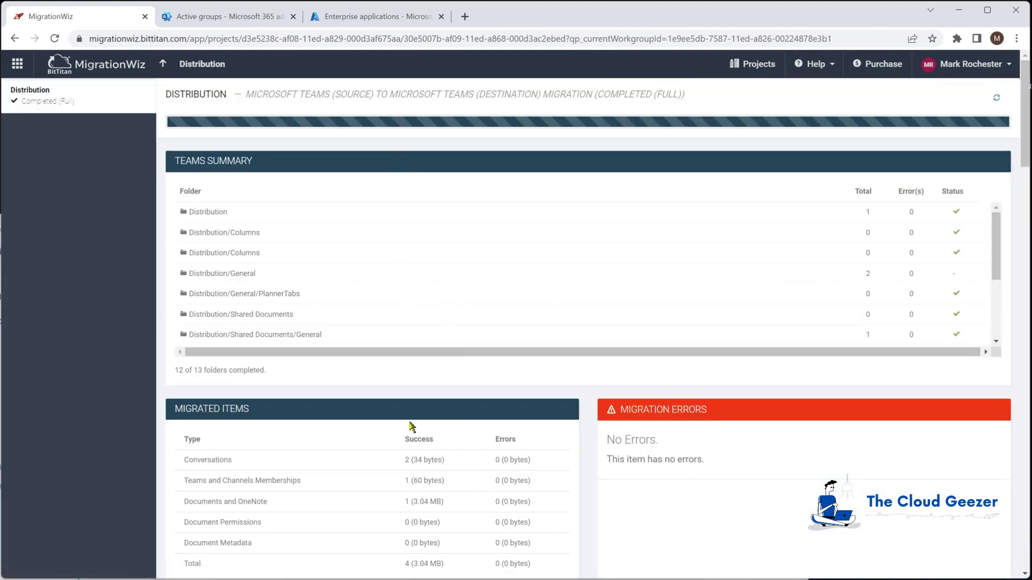
{"action": "left_click", "coordinate": [163, 68]}
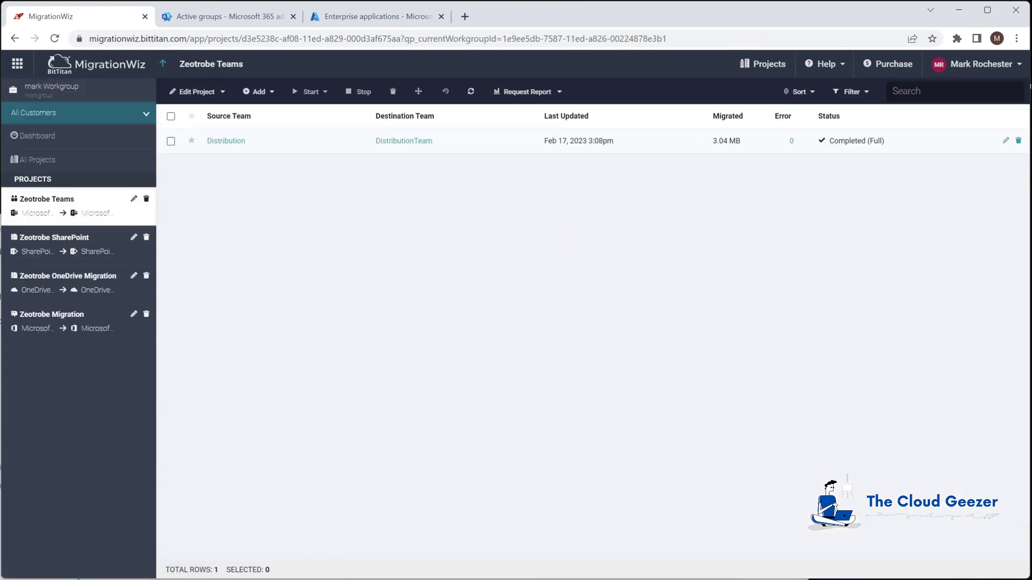
{"action": "key", "text": "alt+Tab"}
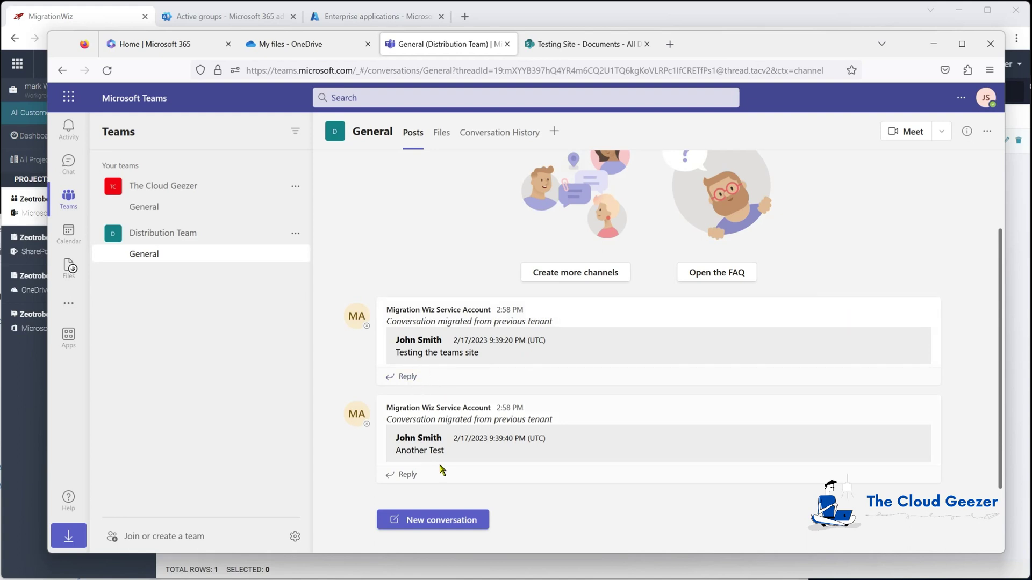
{"action": "left_click", "coordinate": [441, 132]}
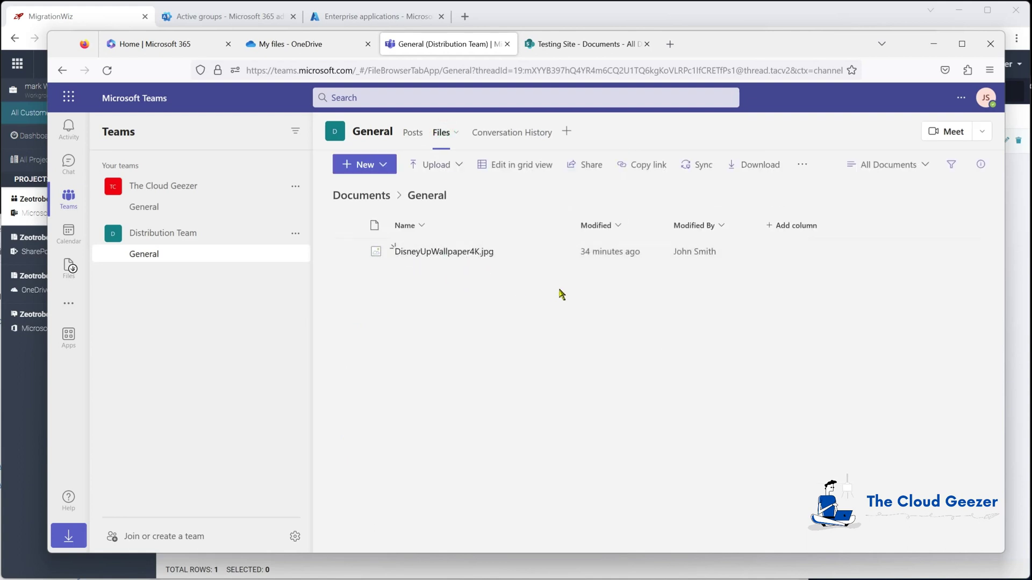
{"action": "left_click", "coordinate": [411, 133]}
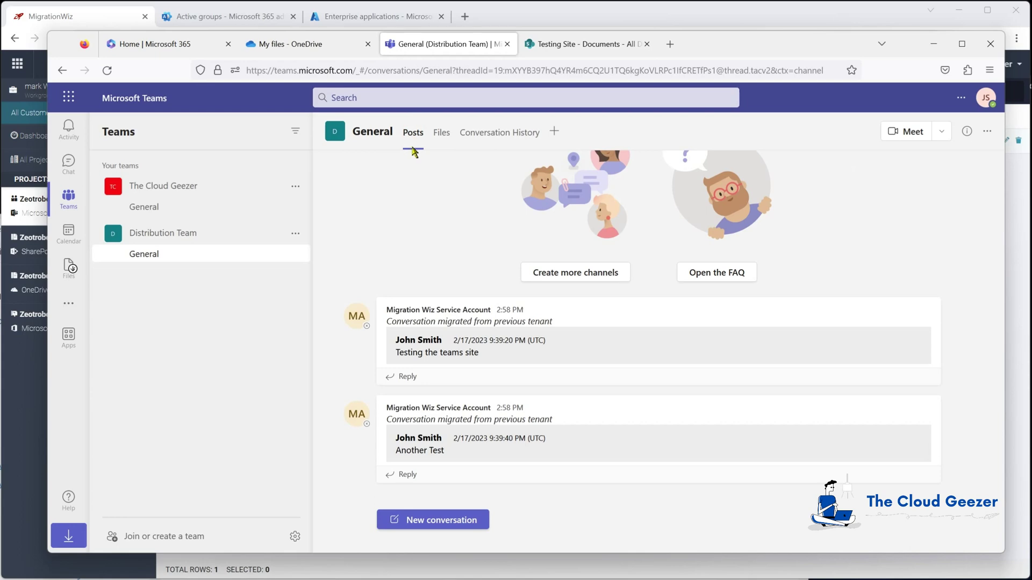
{"action": "left_click_drag", "start_coordinate": [742, 45], "coordinate": [1031, 537]}
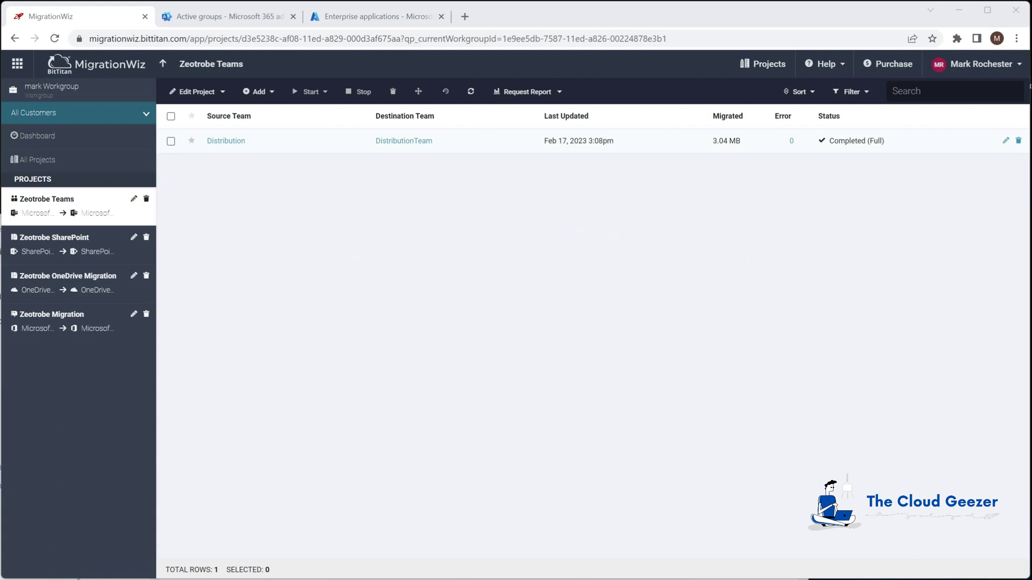
{"action": "key", "text": "alt+Tab"}
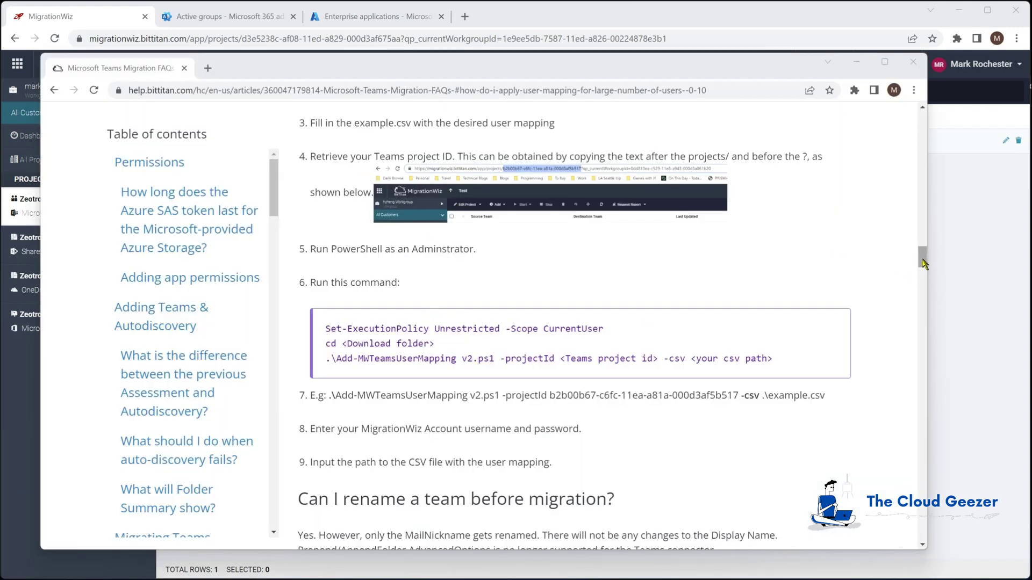
{"action": "left_click_drag", "start_coordinate": [923, 263], "coordinate": [534, 432]}
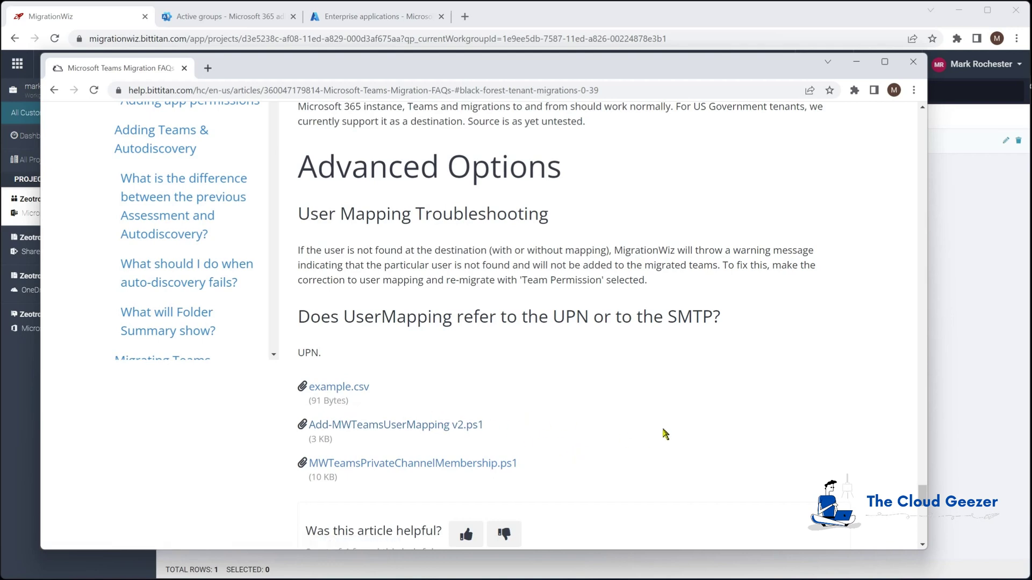
{"action": "left_click", "coordinate": [855, 61]}
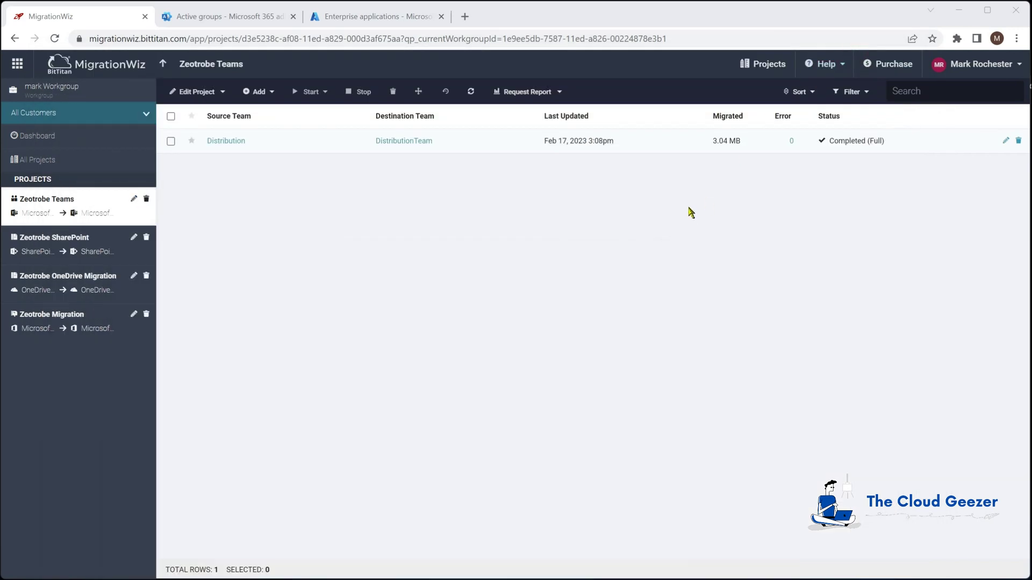